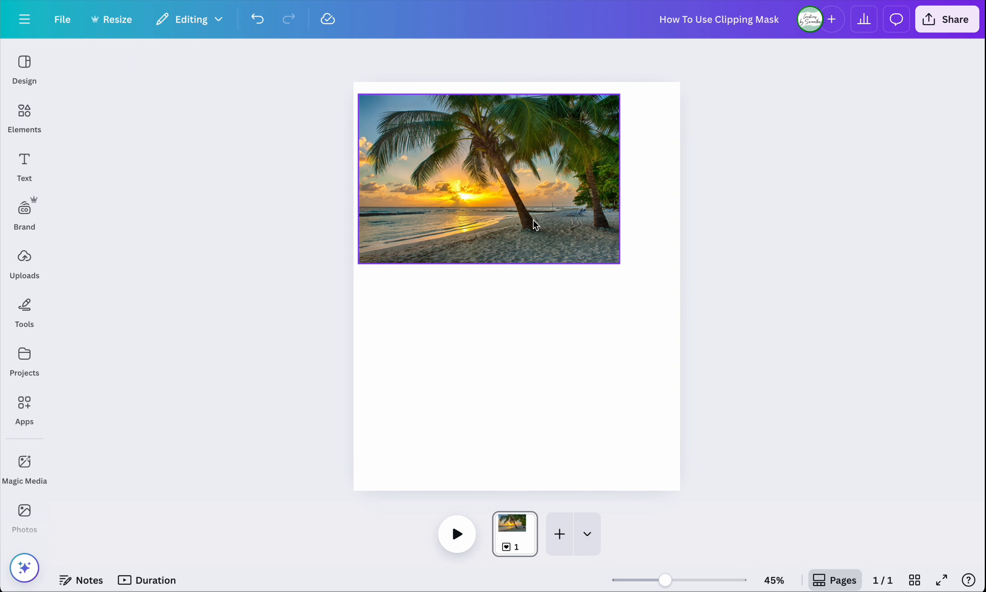
# Step: Enlarge the beach photo to nearly the page's width and centre it horizontally in the upper-middle of the page
pyautogui.moveTo(466, 164); pyautogui.dragTo(476, 202)
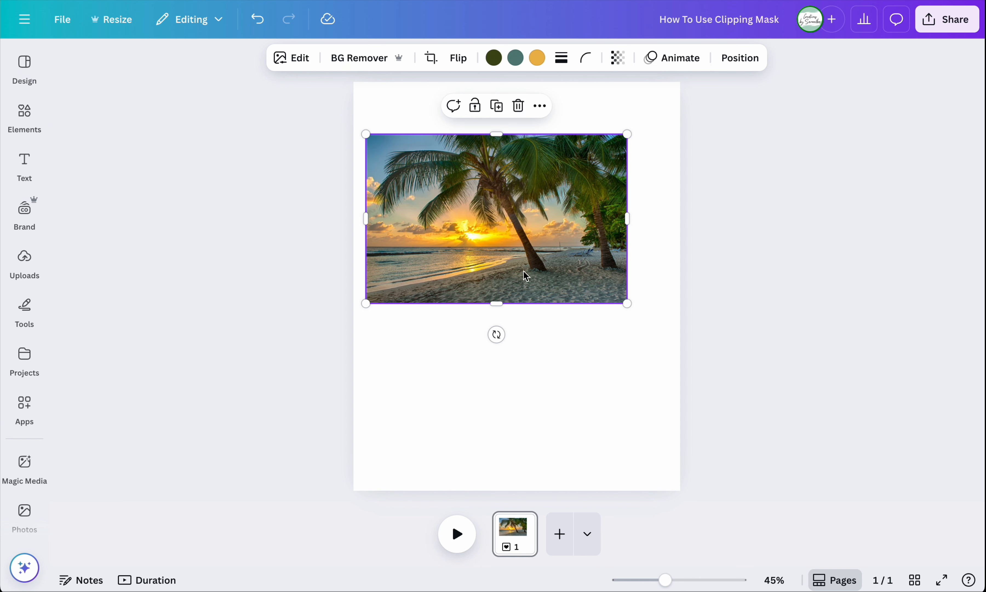
pyautogui.moveTo(489, 254); pyautogui.dragTo(497, 305)
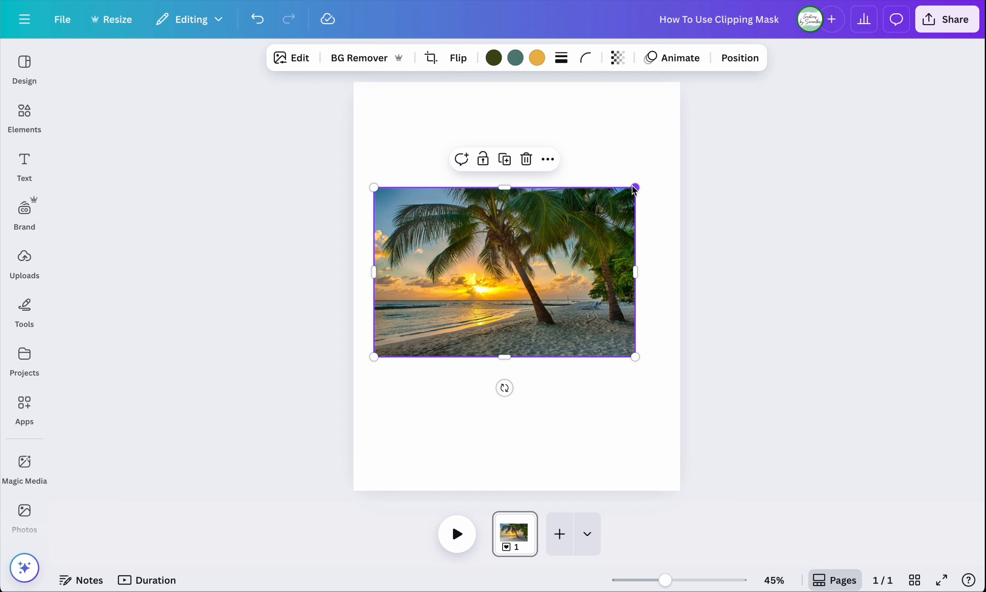
pyautogui.moveTo(635, 187); pyautogui.dragTo(680, 158)
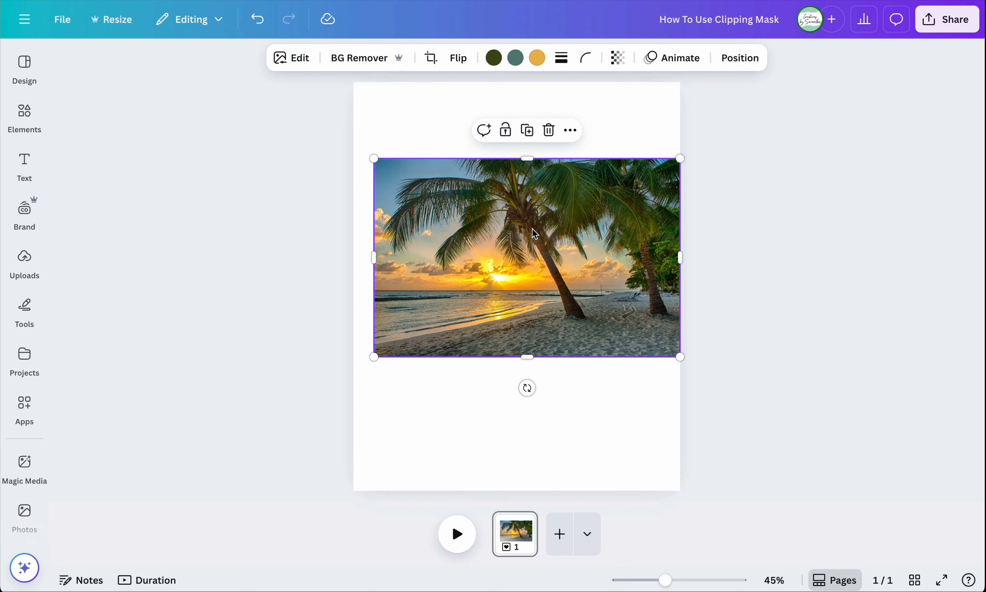
pyautogui.moveTo(535, 233); pyautogui.dragTo(486, 237)
# Step: Search the Canva apps for "clipping mask" and open the Clipping Mask app
pyautogui.click(22, 404)
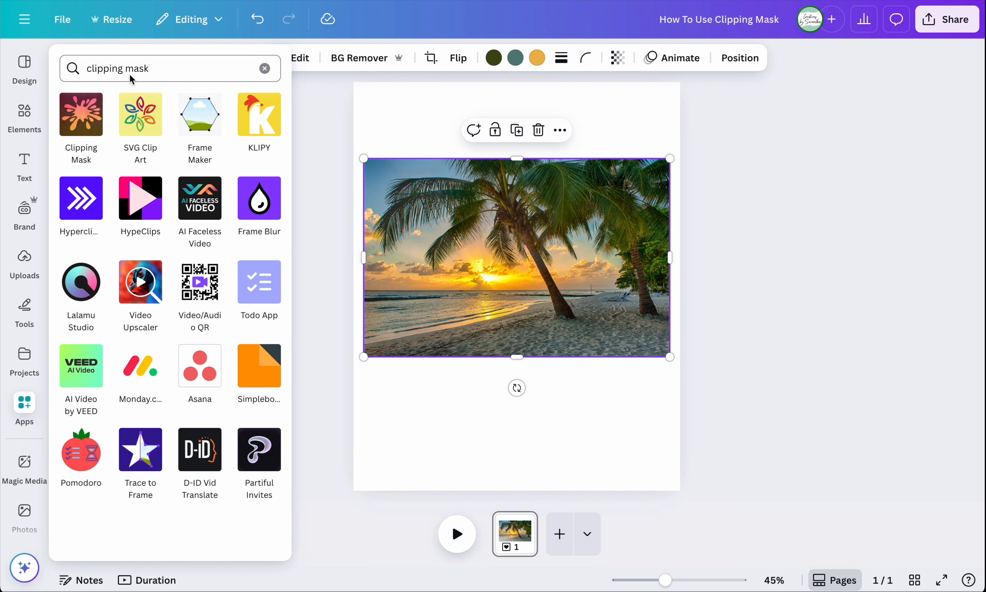
pyautogui.click(221, 70)
pyautogui.click(264, 68)
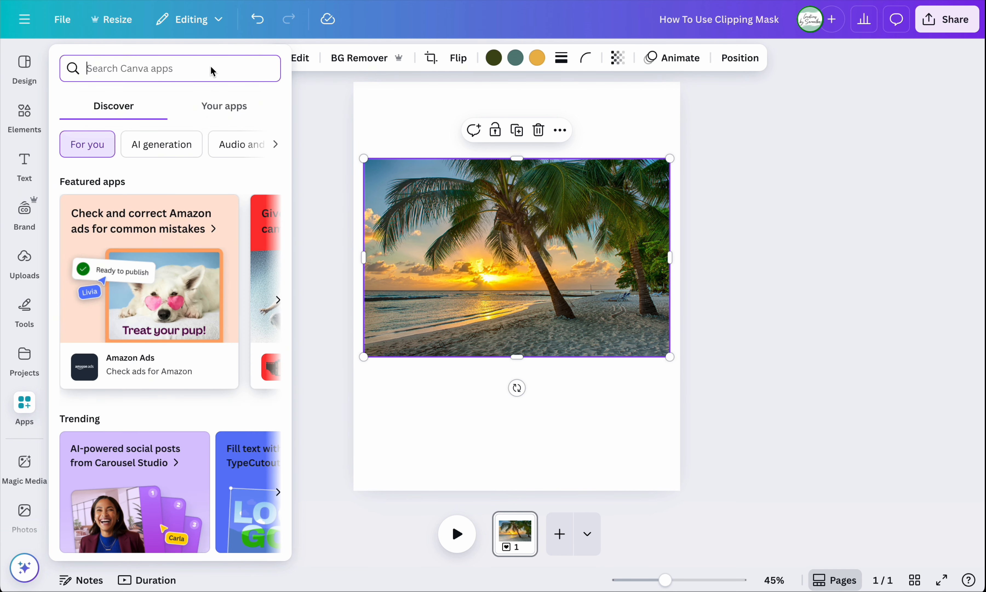
pyautogui.write('clipping')
pyautogui.write(' mask')
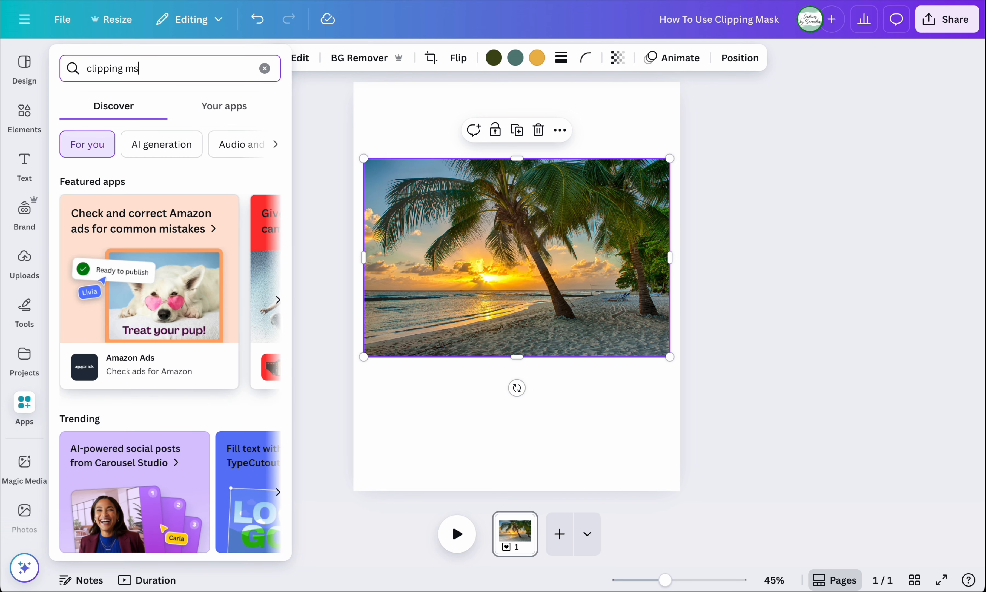
pyautogui.press('Return')
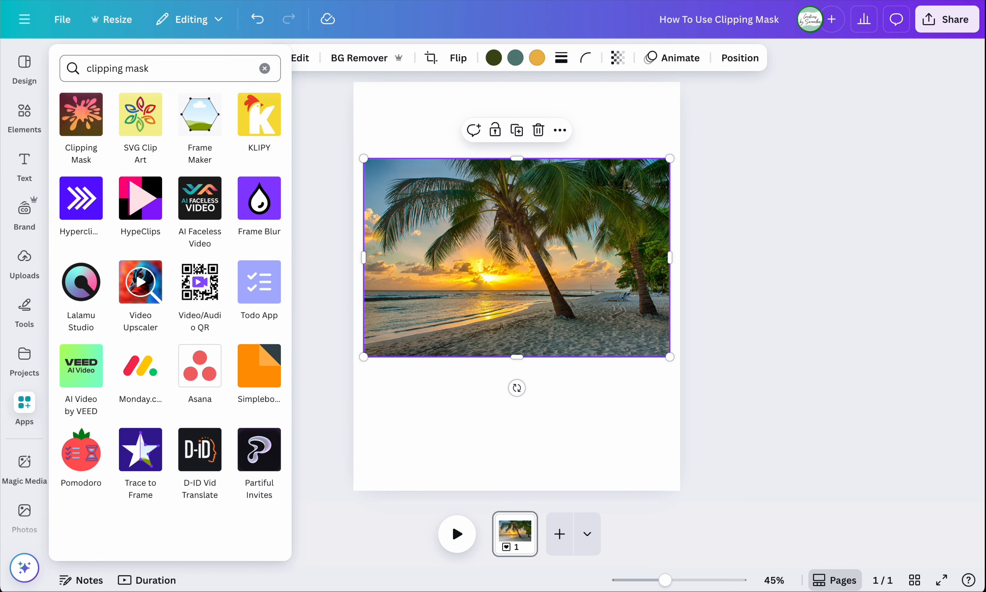
pyautogui.click(83, 121)
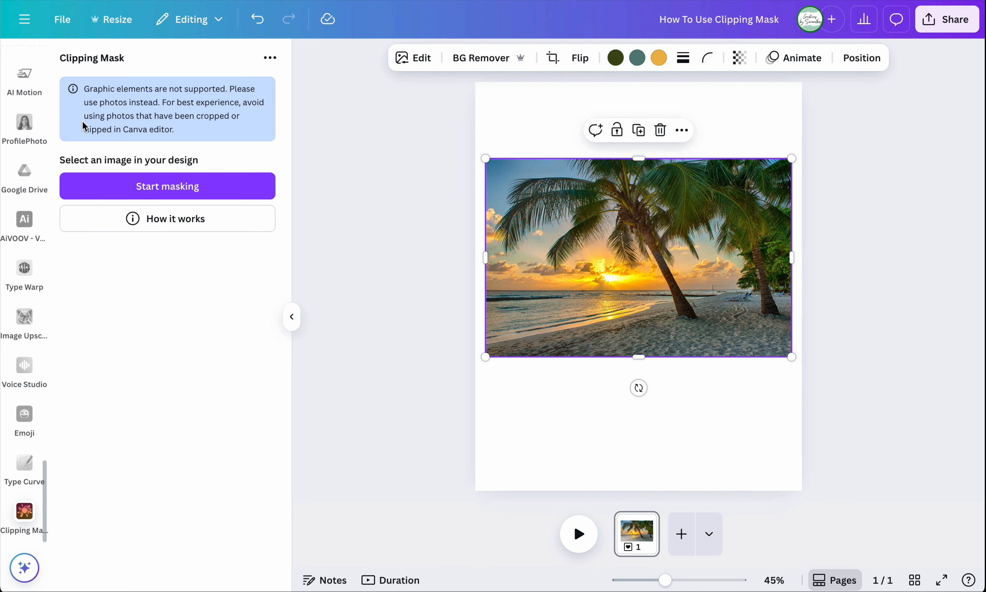
# Step: Start masking the beach photo and use the text BARBADOS as the mask
pyautogui.click(185, 190)
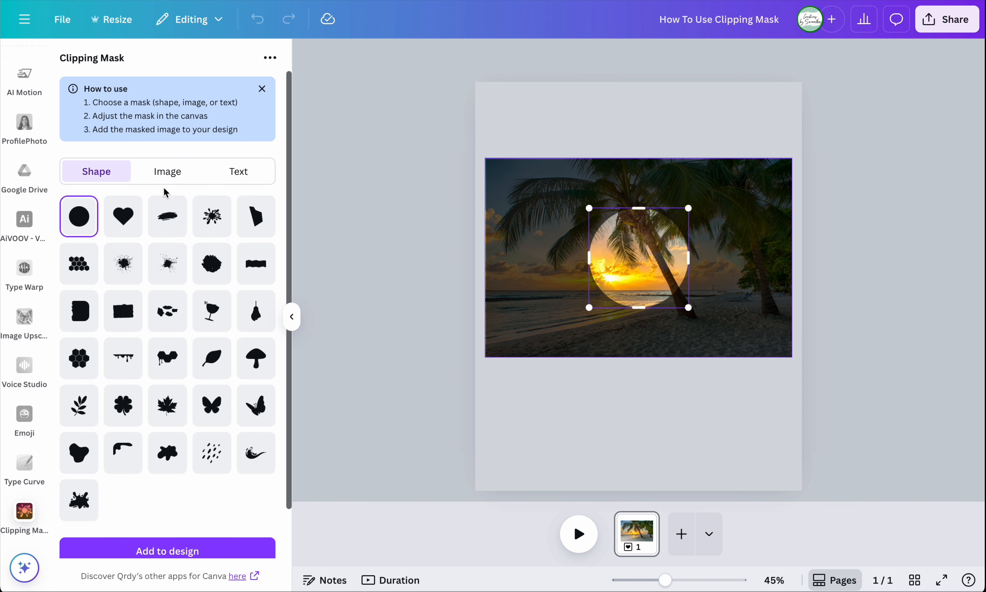
pyautogui.click(165, 177)
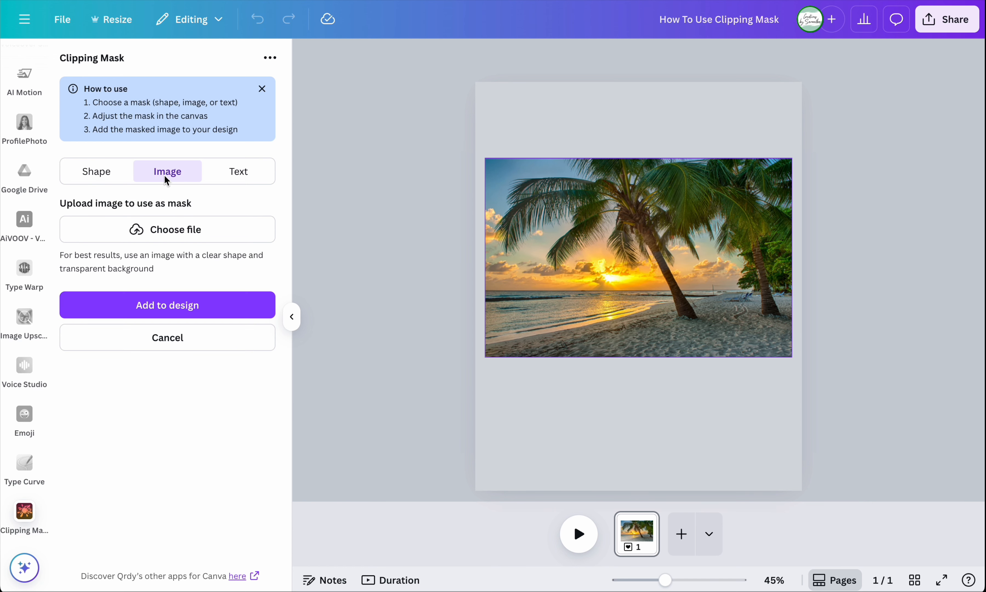
pyautogui.click(235, 172)
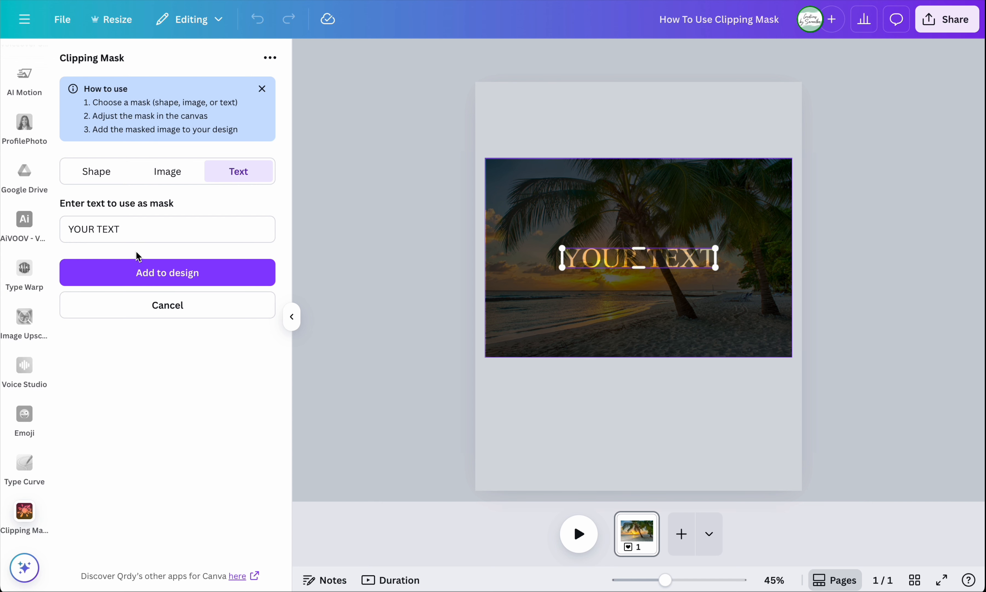
pyautogui.tripleClick(207, 230)
pyautogui.write('bar')
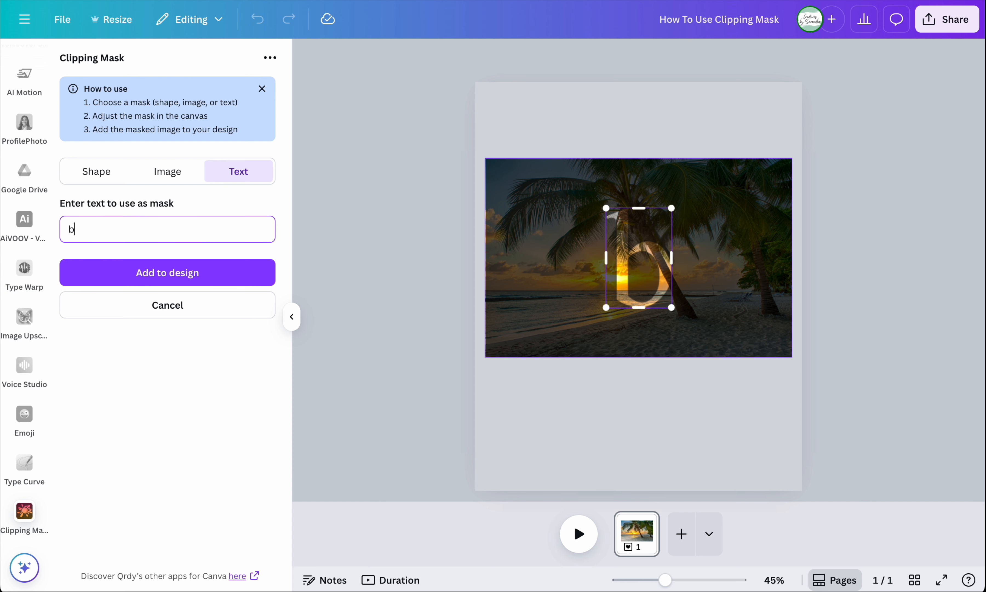
pyautogui.press('BackSpace')
pyautogui.press('BackSpace')
pyautogui.press('BackSpace')
pyautogui.write('BAR')
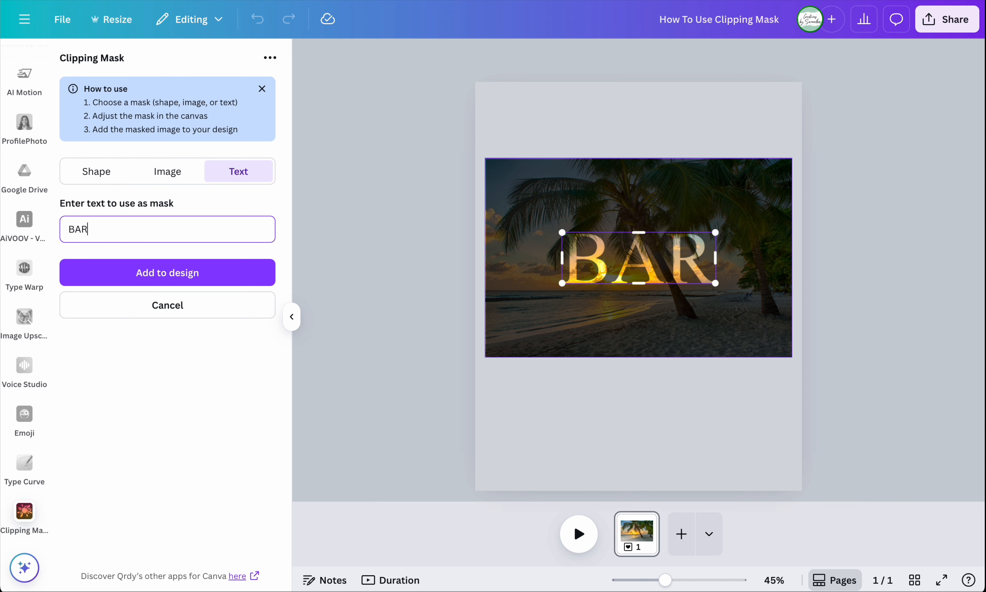
pyautogui.write('BADOS')
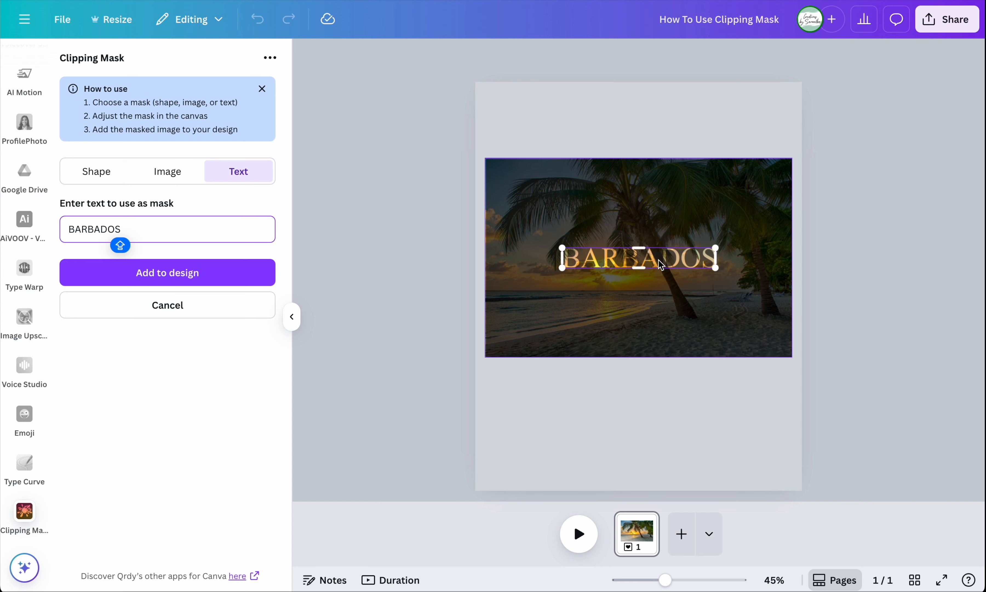
# Step: Move the BARBADOS text mask down over the sunset glow in the photo
pyautogui.click(667, 259)
pyautogui.moveTo(668, 259); pyautogui.dragTo(610, 276)
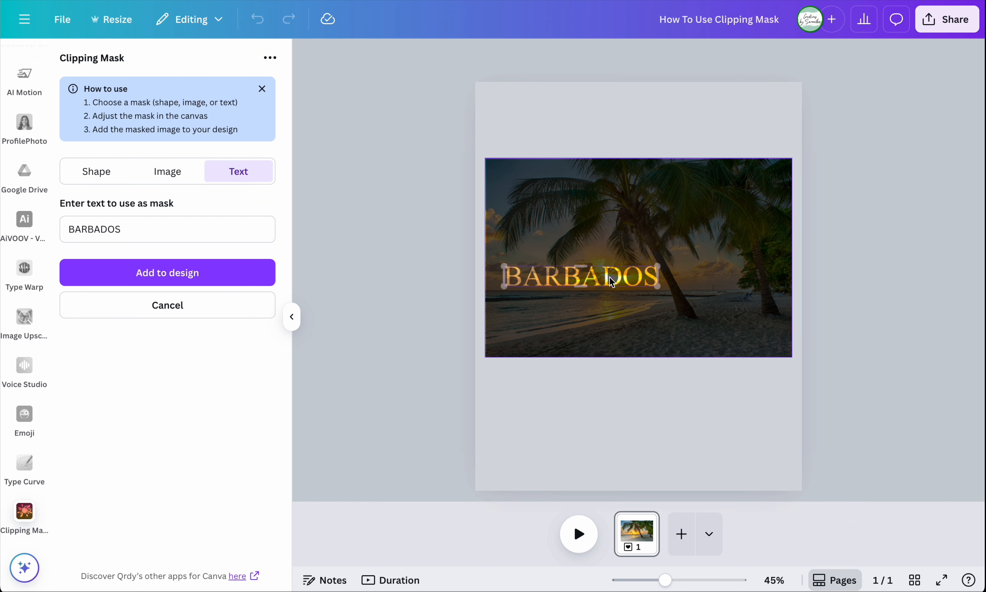
pyautogui.moveTo(609, 277); pyautogui.dragTo(609, 276)
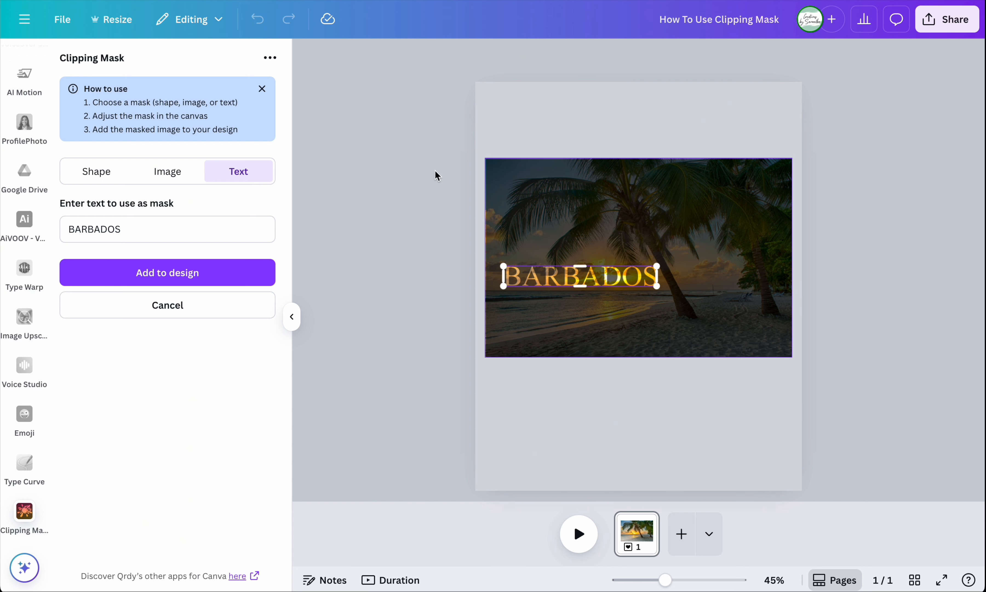
# Step: Add the masked BARBADOS text to the design and place it in the blank area near the page's lower edge
pyautogui.click(194, 281)
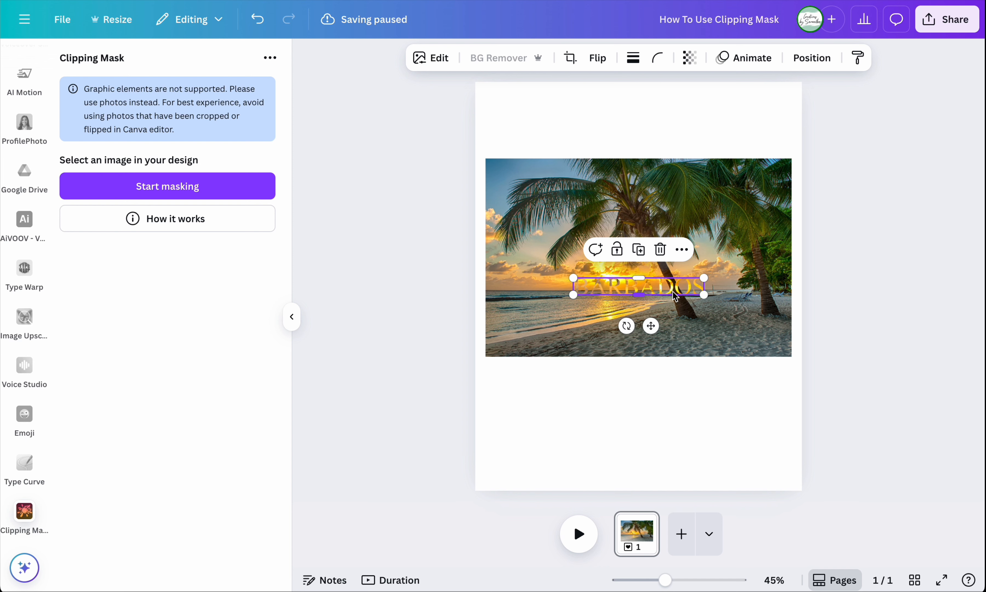
pyautogui.moveTo(655, 328); pyautogui.dragTo(655, 505)
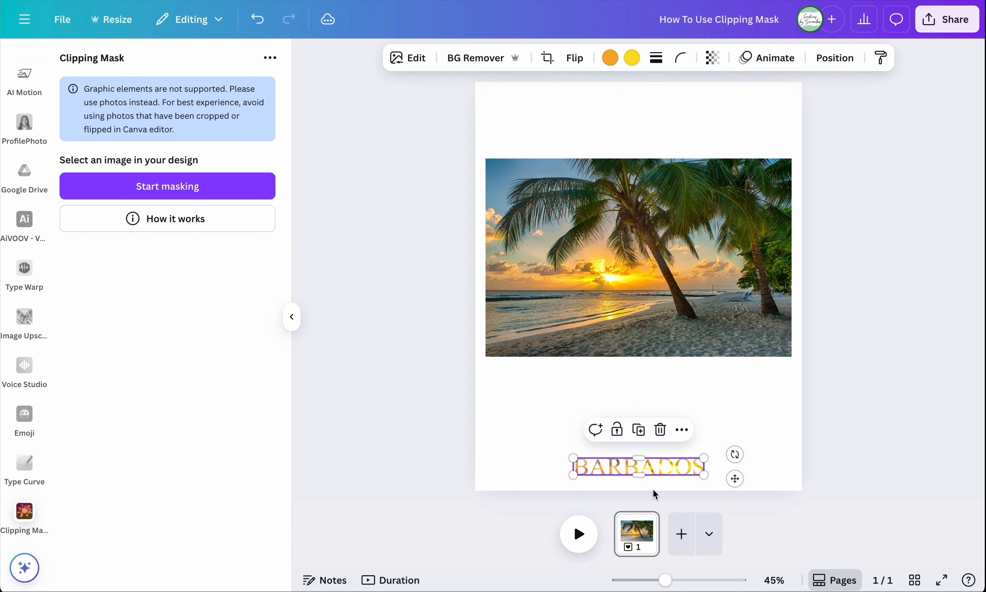
# Step: Align the beach photo with the page's top-left corner and extend it across the full width, down to just above the BARBADOS text
pyautogui.moveTo(642, 208); pyautogui.dragTo(631, 133)
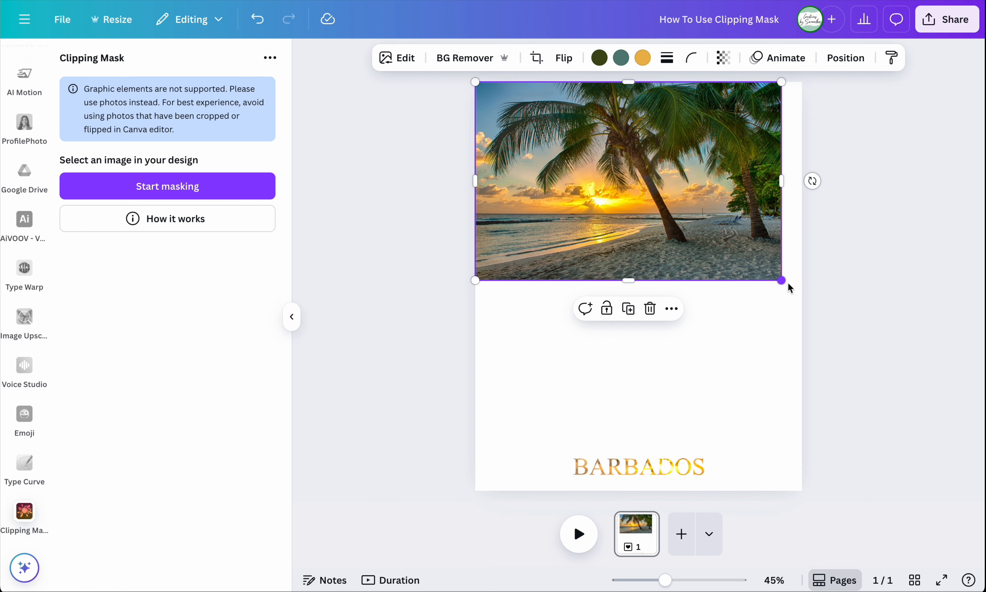
pyautogui.moveTo(787, 282); pyautogui.dragTo(802, 295)
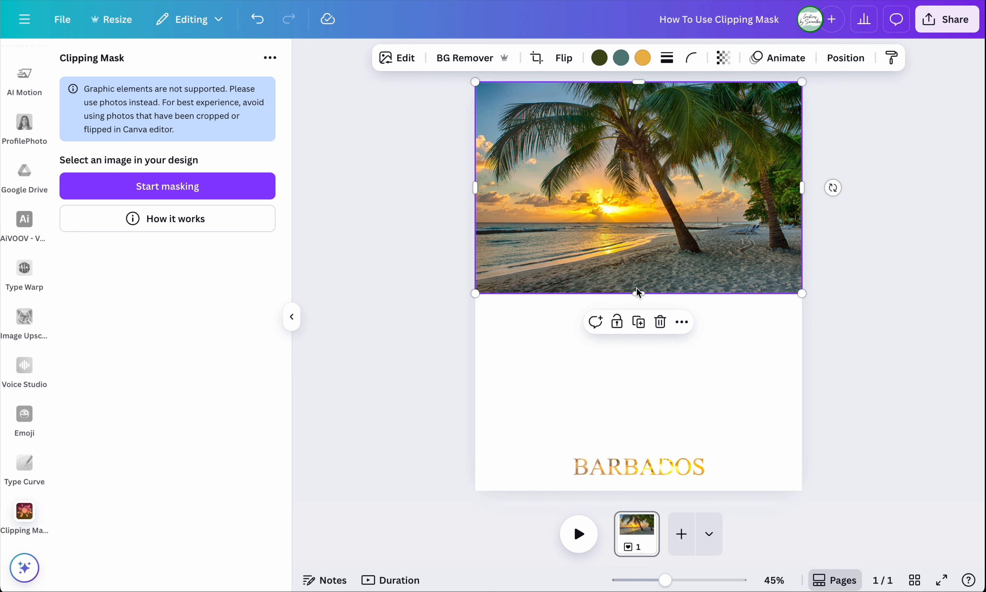
pyautogui.moveTo(637, 294); pyautogui.dragTo(643, 434)
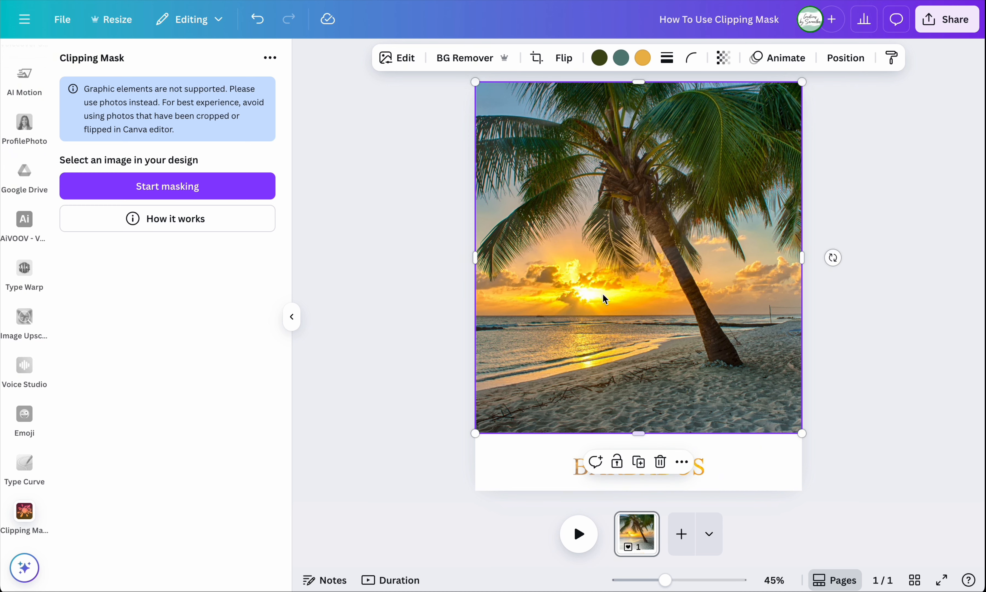
# Step: Shift the beach photo to the right within its crop so the sun sits nearer the middle
pyautogui.doubleClick(603, 294)
pyautogui.moveTo(559, 289); pyautogui.dragTo(645, 297)
pyautogui.click(357, 251)
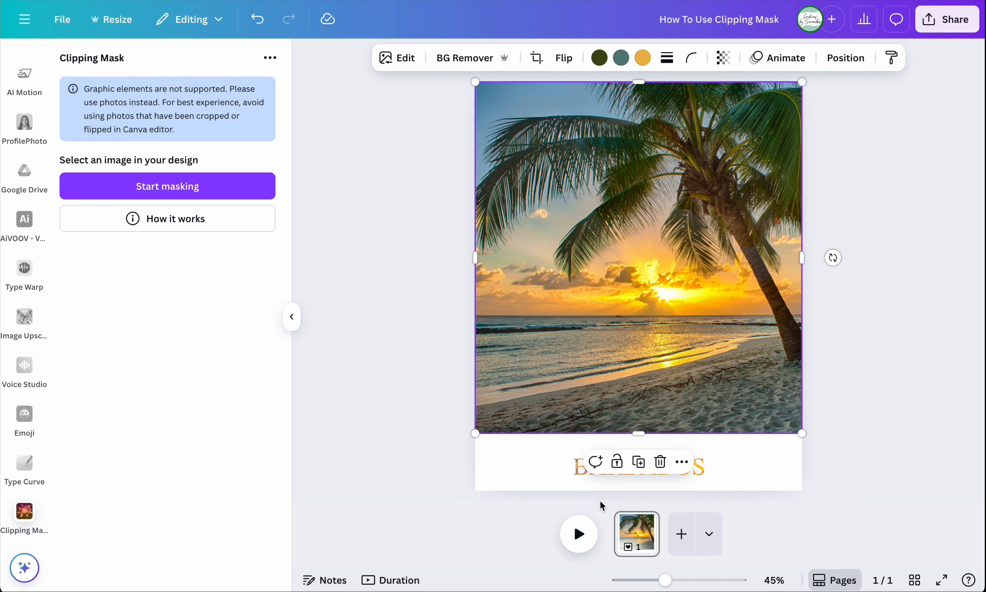
# Step: Set the page background to the very dark brown from the UK colour palette
pyautogui.click(494, 473)
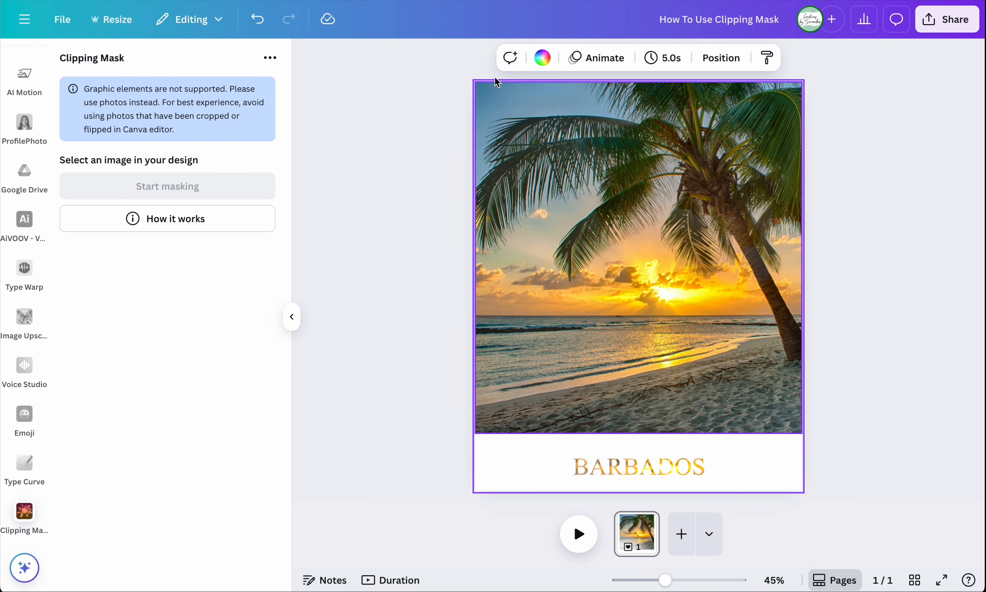
pyautogui.click(542, 57)
pyautogui.click(227, 254)
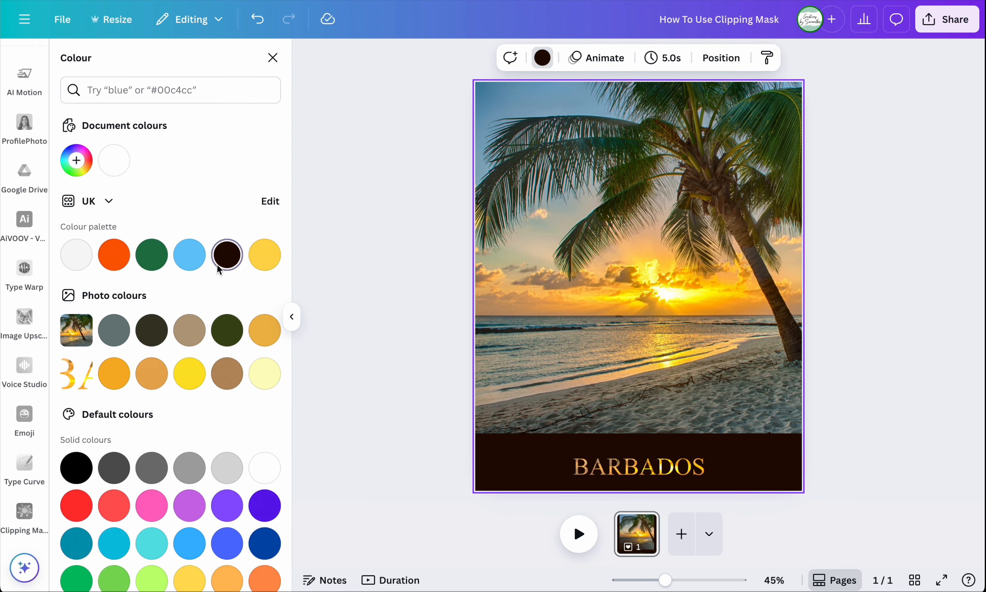
pyautogui.click(411, 263)
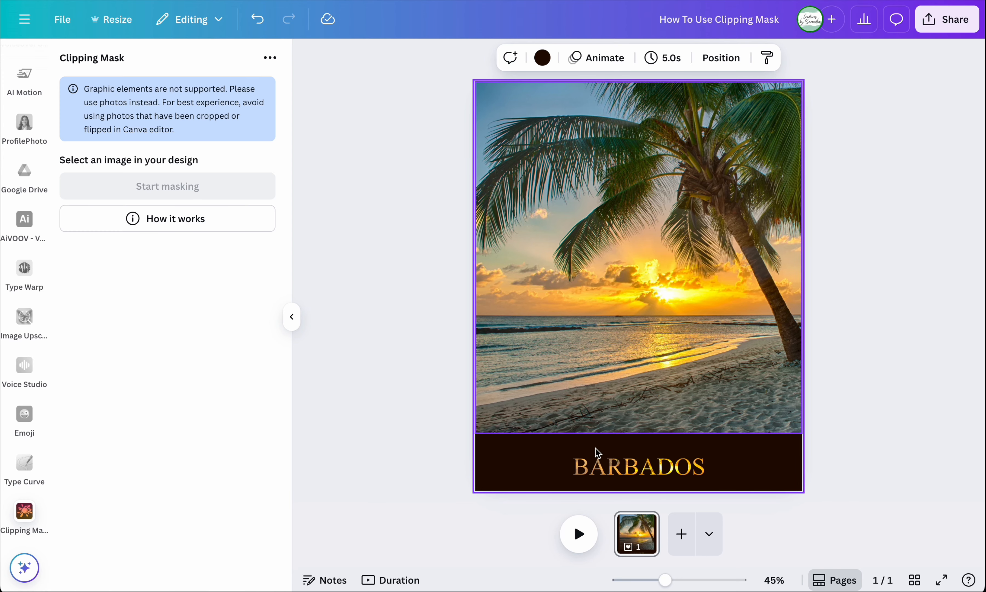
# Step: Enlarge the BARBADOS text to fill most of the dark band and centre it horizontally on the page
pyautogui.click(641, 472)
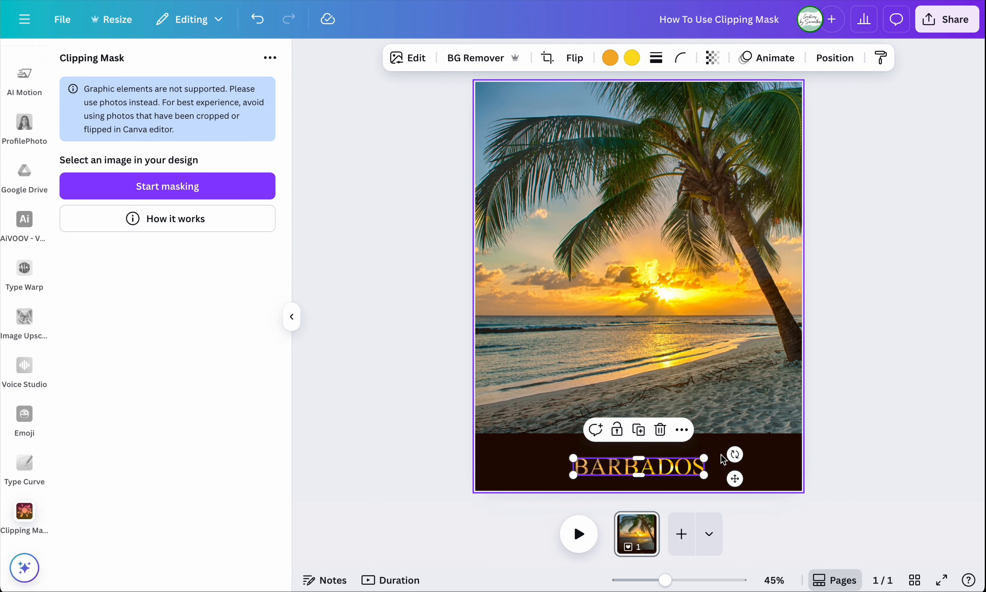
pyautogui.moveTo(704, 461); pyautogui.dragTo(837, 408)
pyautogui.moveTo(742, 460); pyautogui.dragTo(684, 469)
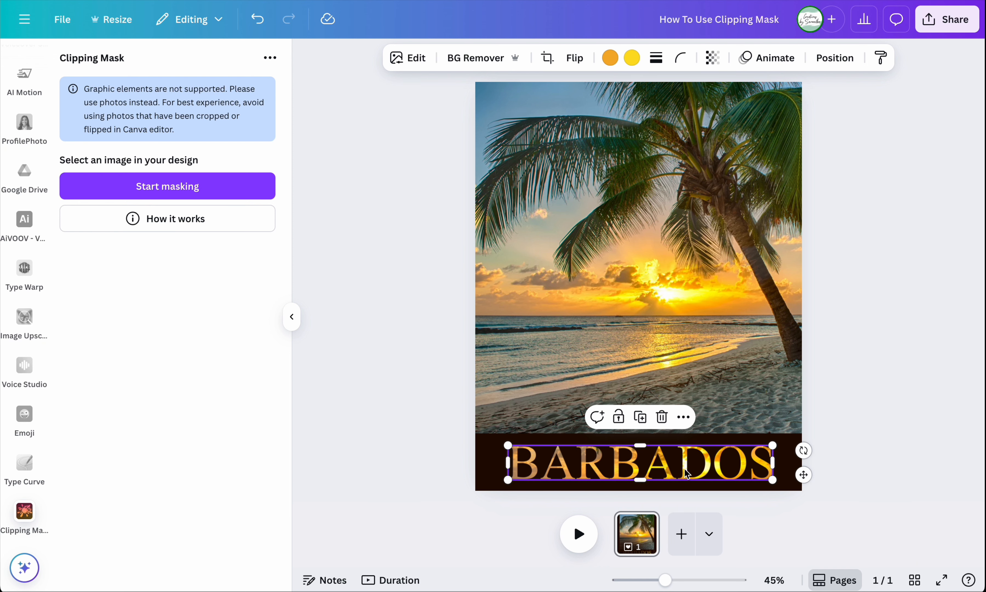
pyautogui.click(835, 58)
pyautogui.click(228, 267)
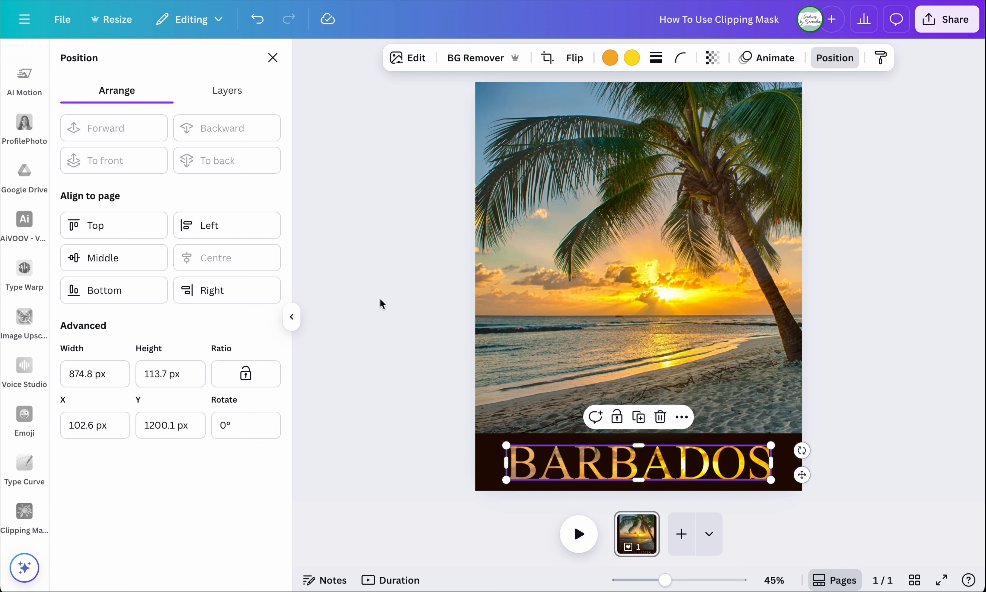
pyautogui.click(857, 449)
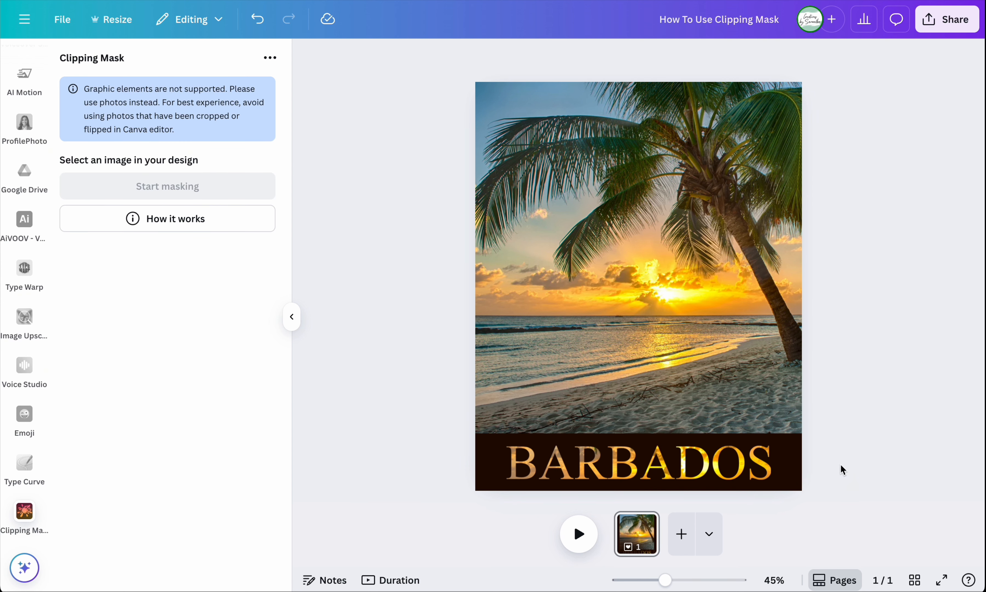
# Step: Try the Newspaper filter from the Mono group on the BARBADOS text, and undo it
pyautogui.click(766, 469)
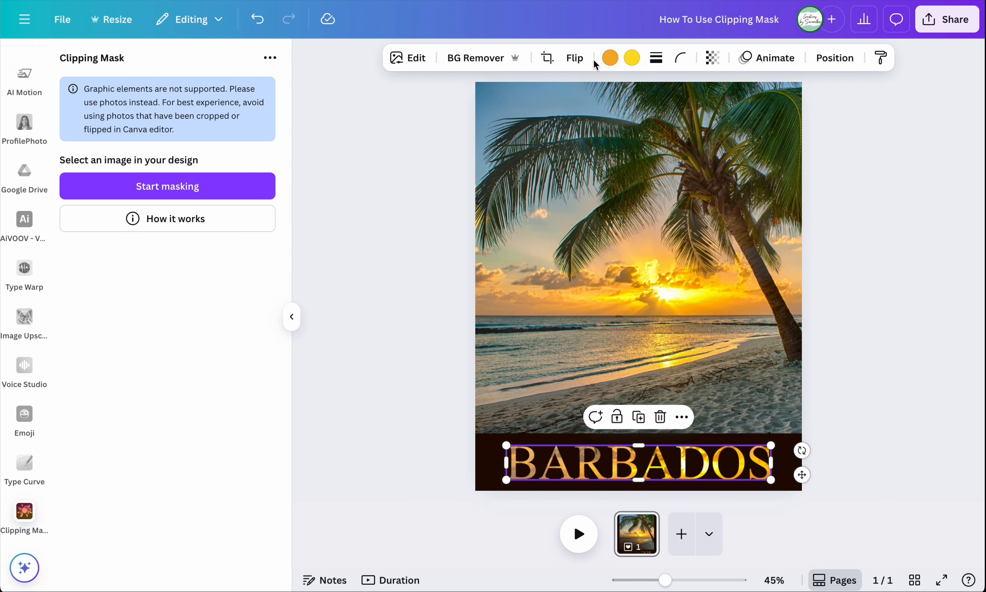
pyautogui.click(414, 60)
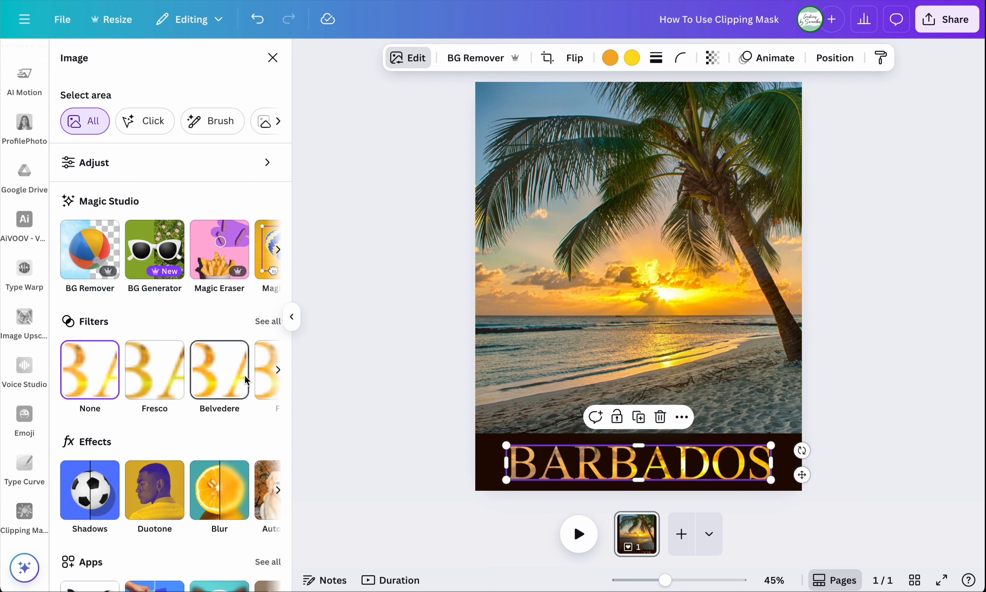
pyautogui.click(267, 322)
pyautogui.scroll(-15, 187, 477)
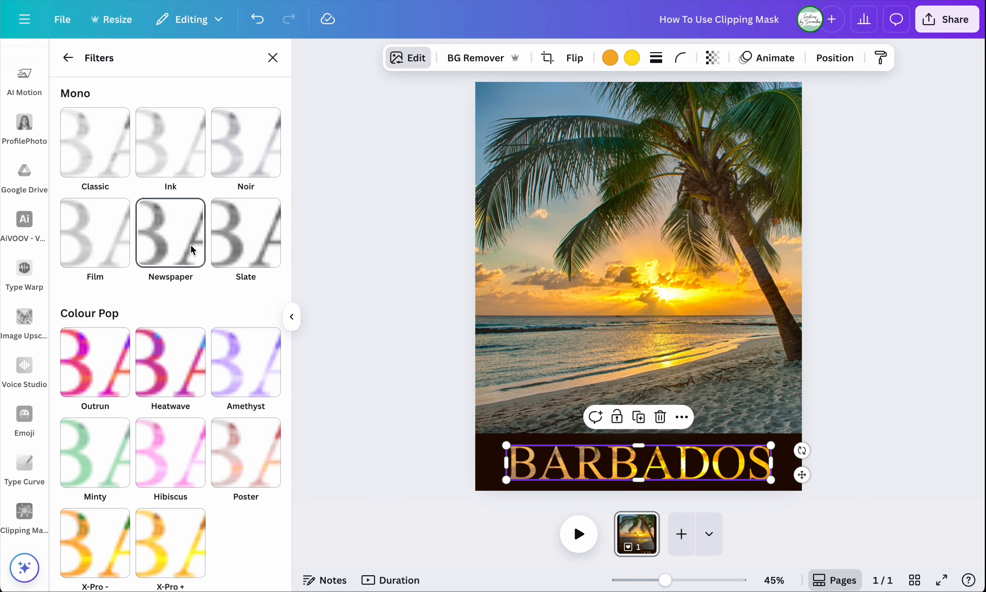
pyautogui.click(191, 250)
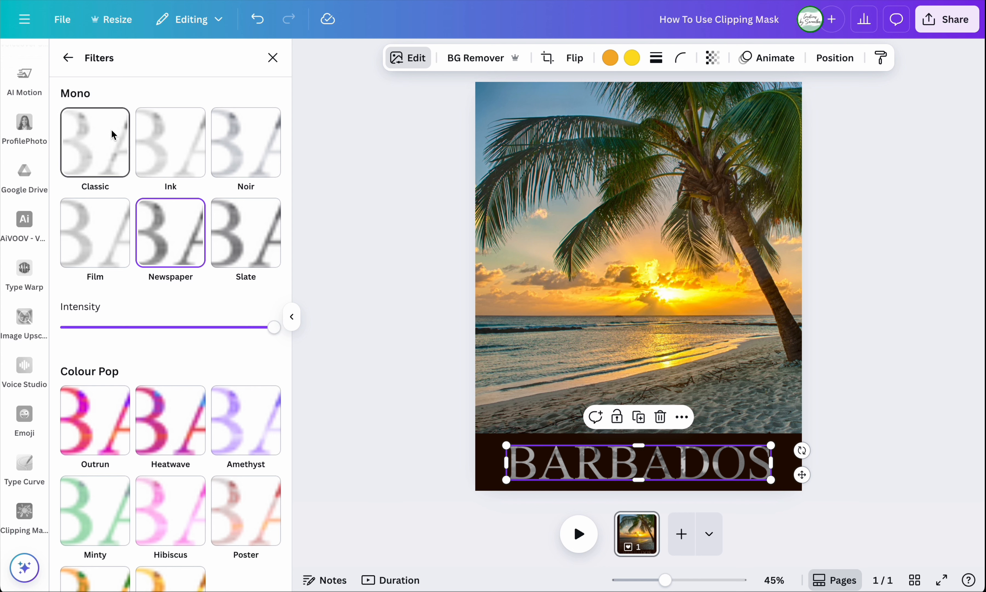
pyautogui.click(69, 60)
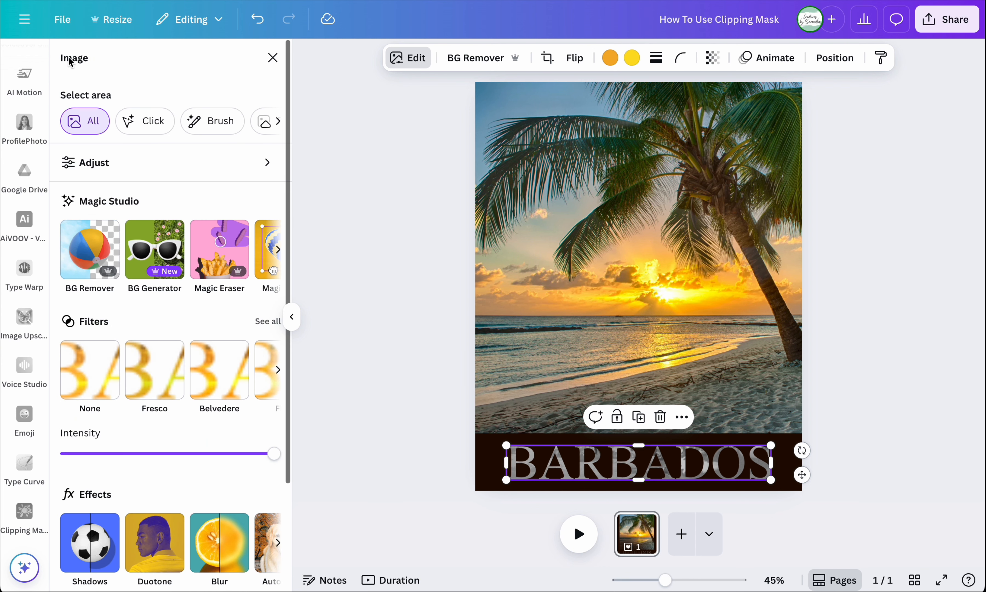
pyautogui.click(258, 20)
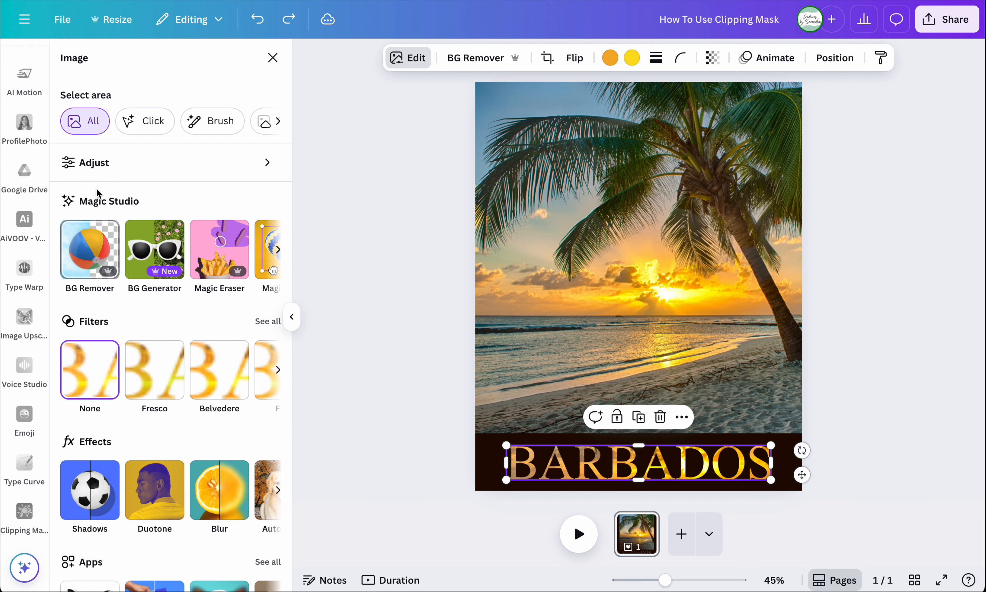
# Step: Try a contrast of 8 and Auto-adjust on the BARBADOS lettering, and undo both while keeping its centred position
pyautogui.click(103, 160)
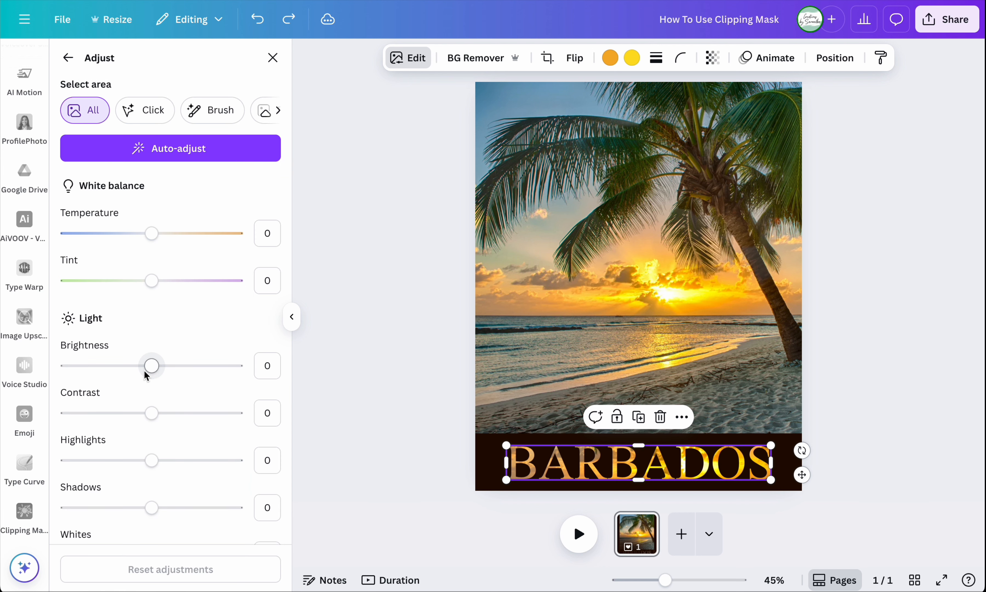
pyautogui.moveTo(161, 367)
pyautogui.mouseDown()
pyautogui.moveTo(211, 364)
pyautogui.moveTo(77, 374)
pyautogui.moveTo(152, 371)
pyautogui.mouseUp()
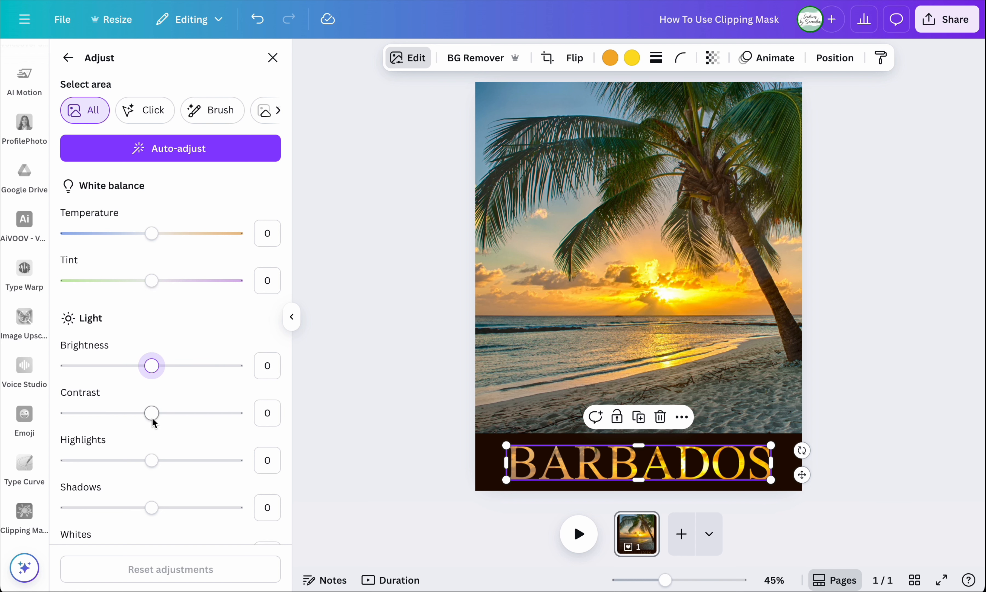
pyautogui.moveTo(152, 413)
pyautogui.mouseDown()
pyautogui.moveTo(216, 412)
pyautogui.moveTo(158, 412)
pyautogui.mouseUp()
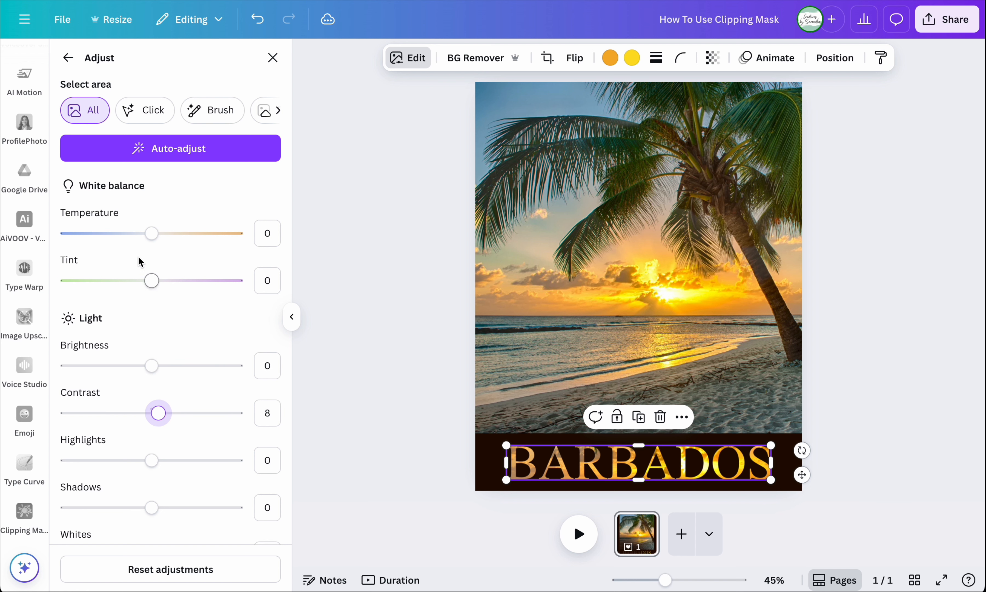
pyautogui.click(180, 151)
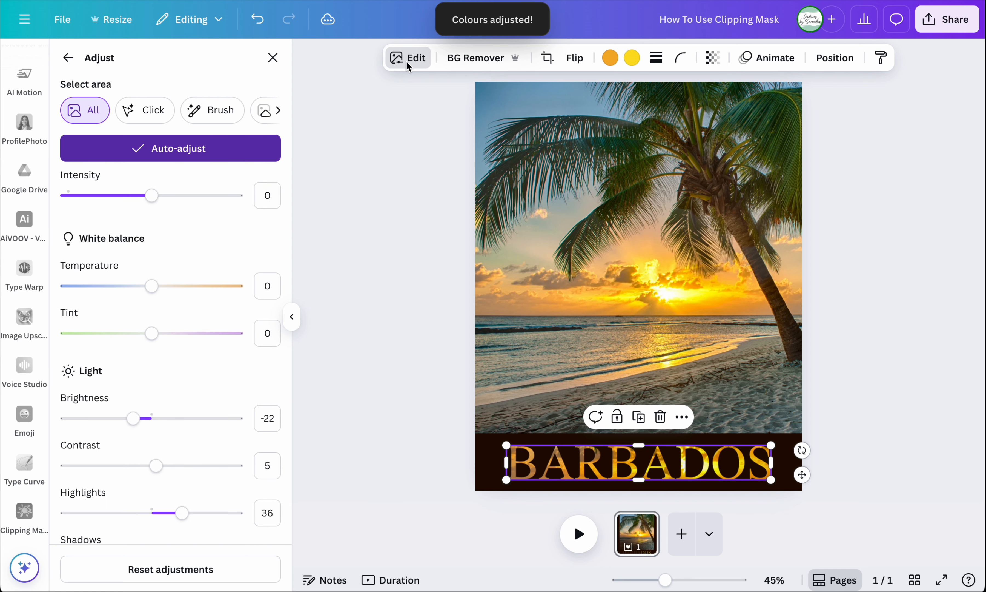
pyautogui.click(256, 20)
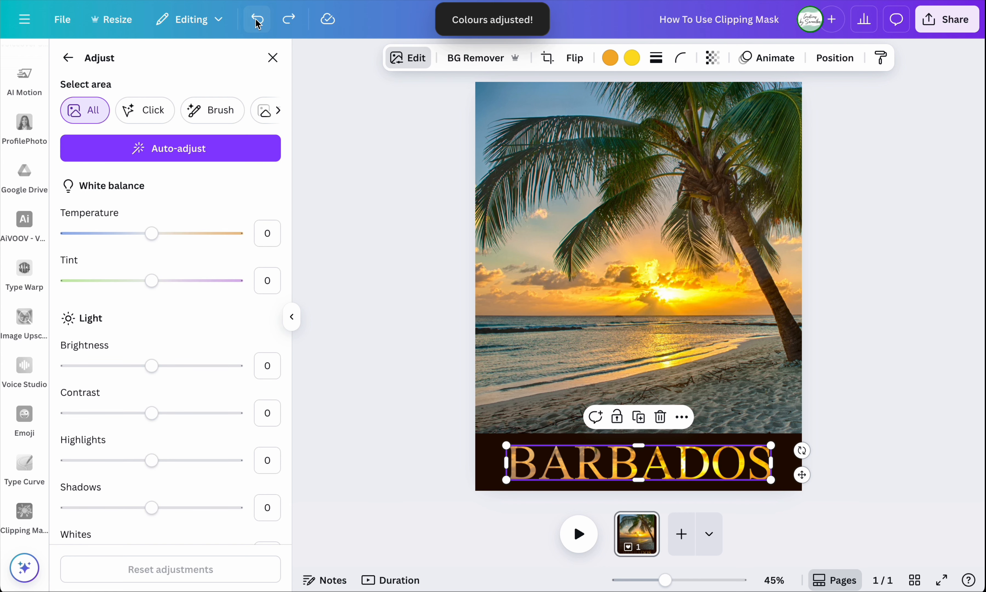
pyautogui.click(257, 20)
pyautogui.click(256, 20)
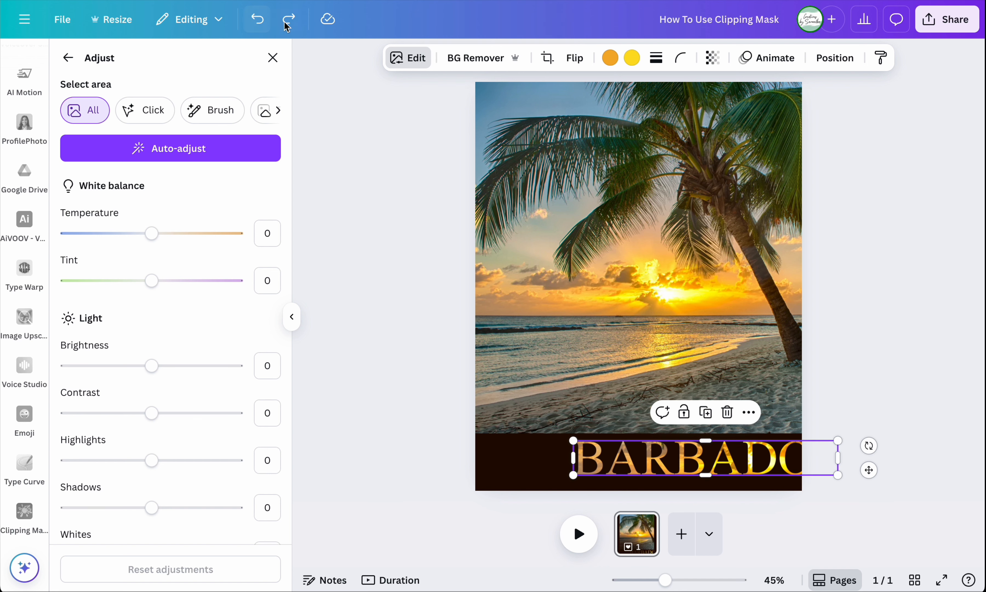
pyautogui.click(291, 20)
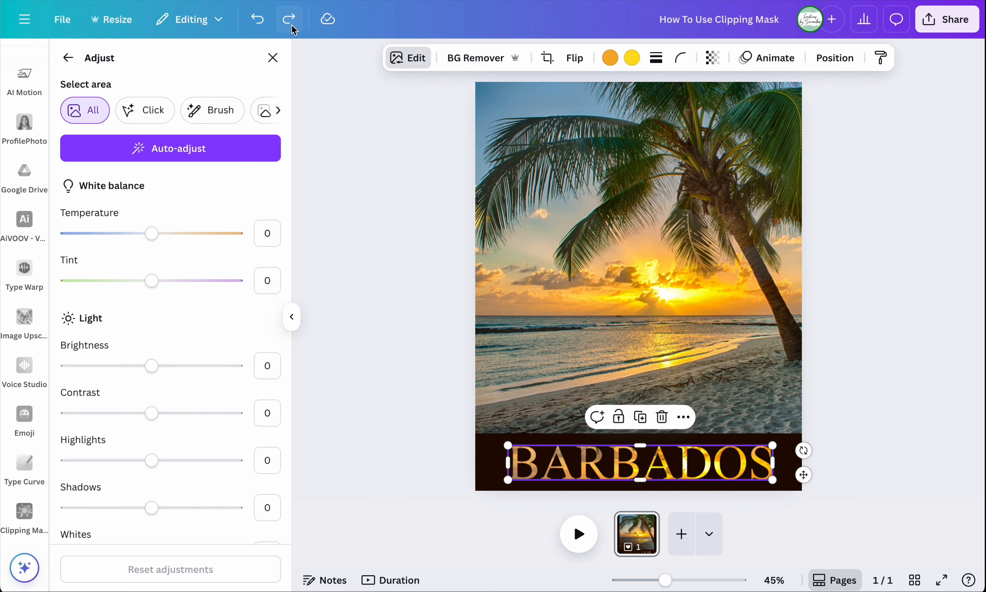
pyautogui.click(291, 25)
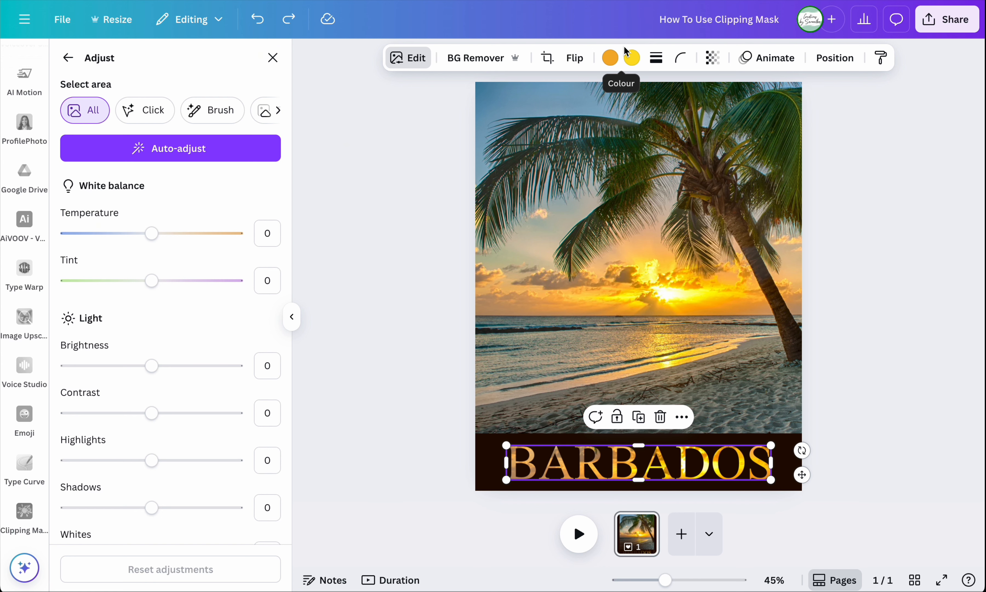
# Step: Try recolouring both the orange and the yellow of the BARBADOS lettering to the default lime green, and undo it
pyautogui.click(615, 59)
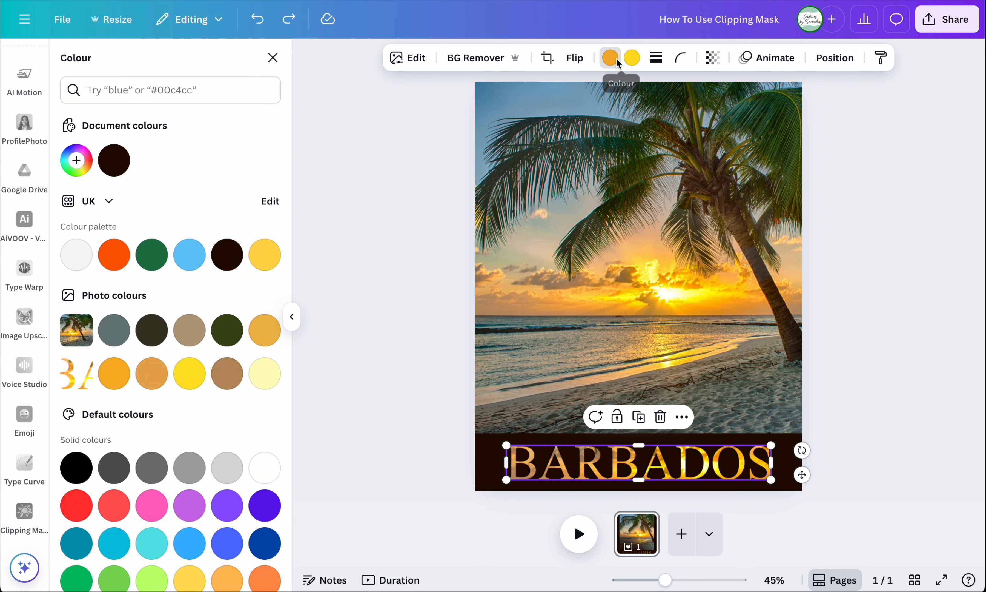
pyautogui.click(614, 60)
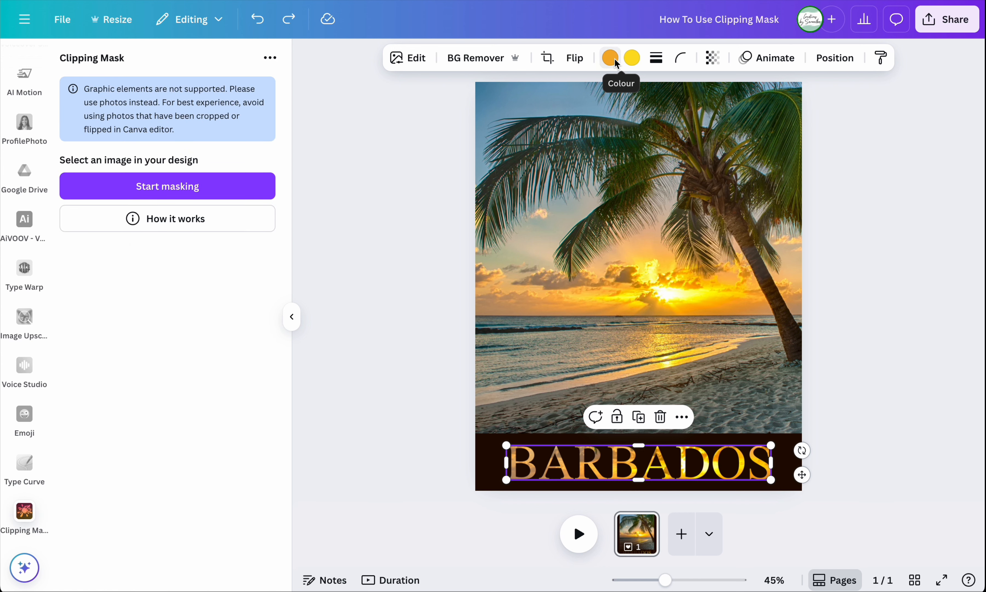
pyautogui.click(611, 60)
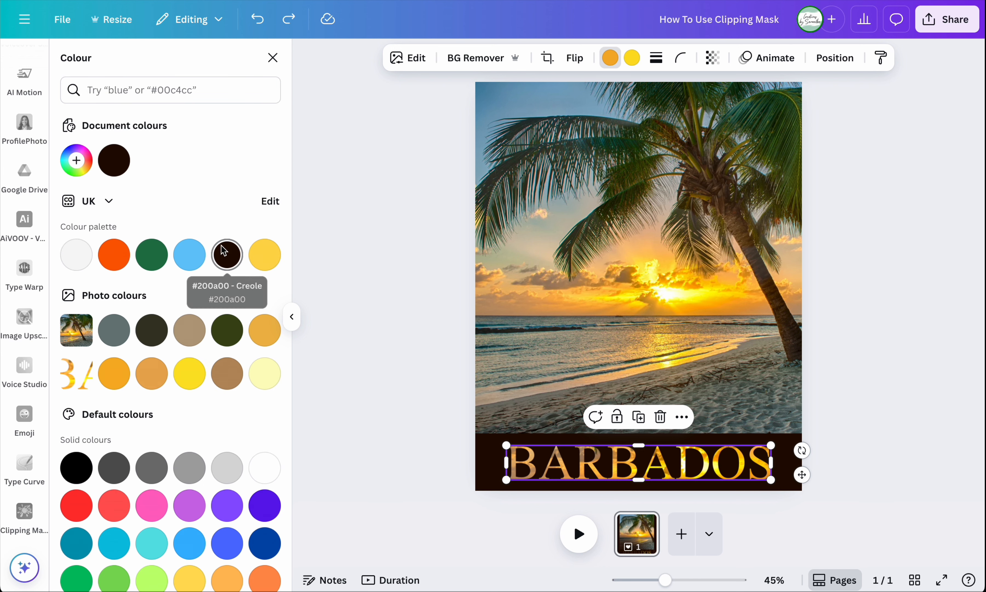
pyautogui.scroll(-1, 213, 478)
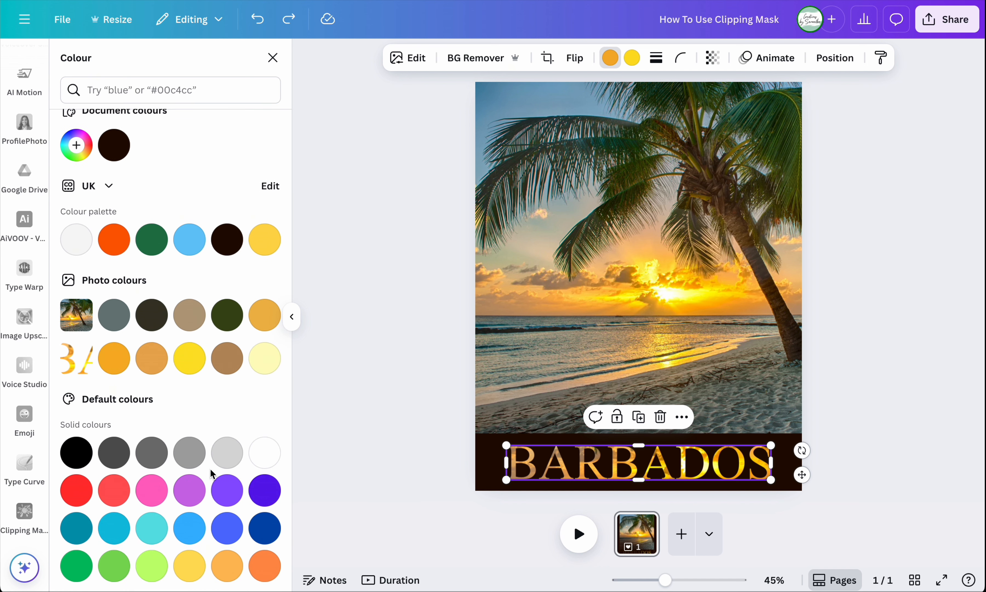
pyautogui.click(149, 568)
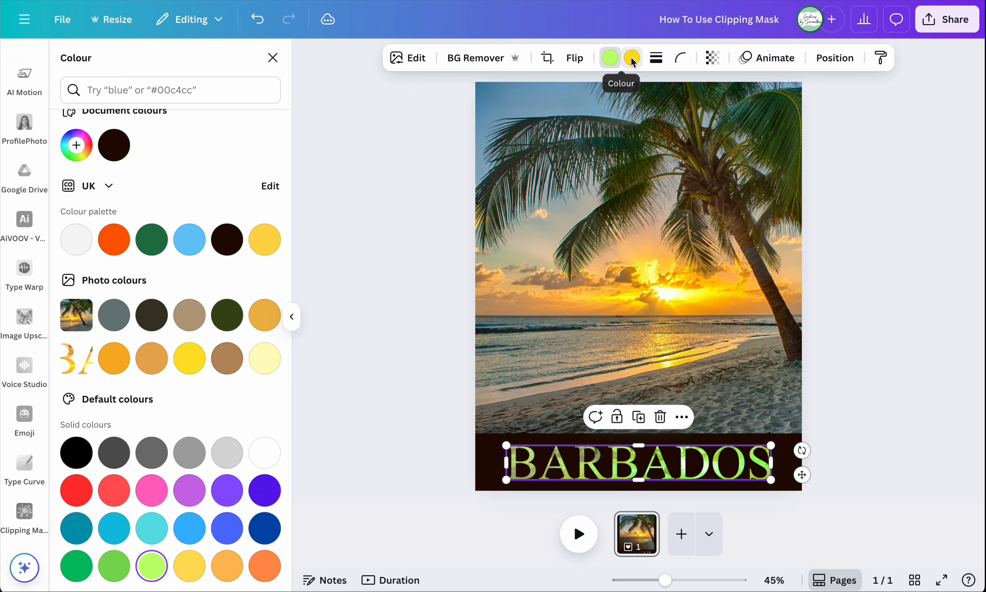
pyautogui.click(633, 57)
pyautogui.click(152, 566)
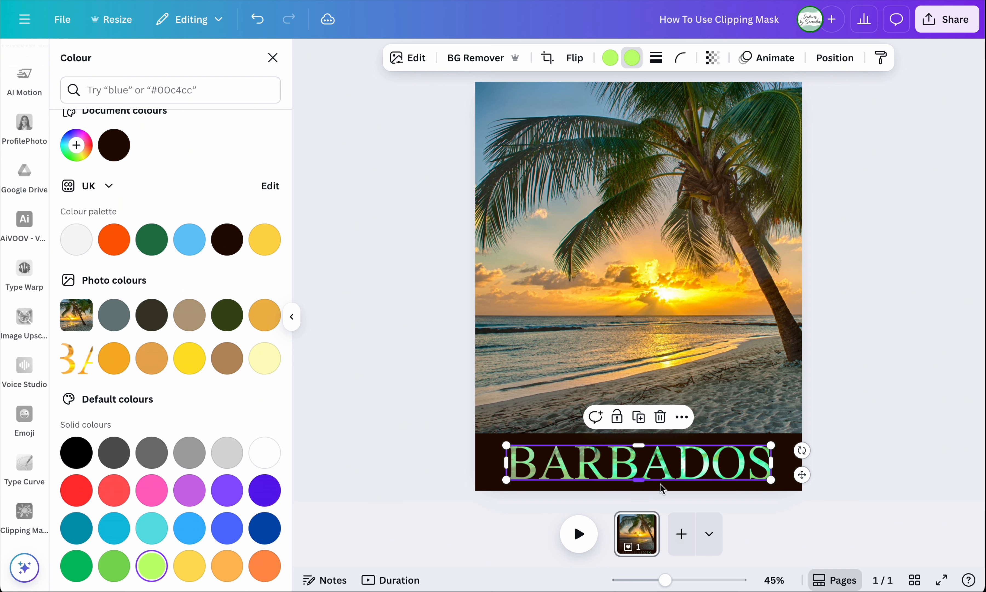
pyautogui.scroll(5, 660, 484)
pyautogui.scroll(3, 660, 484)
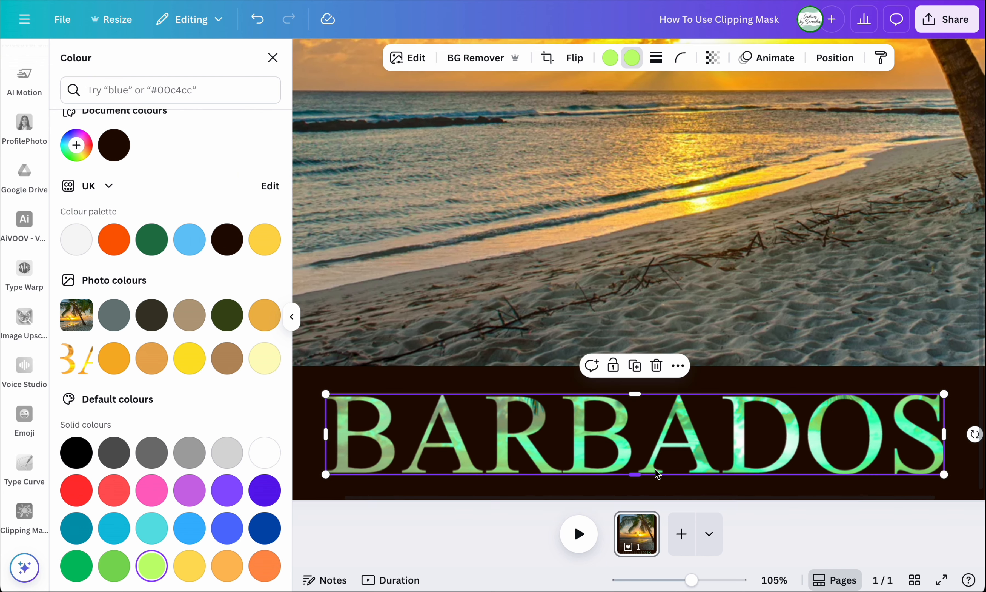
pyautogui.scroll(-6, 650, 456)
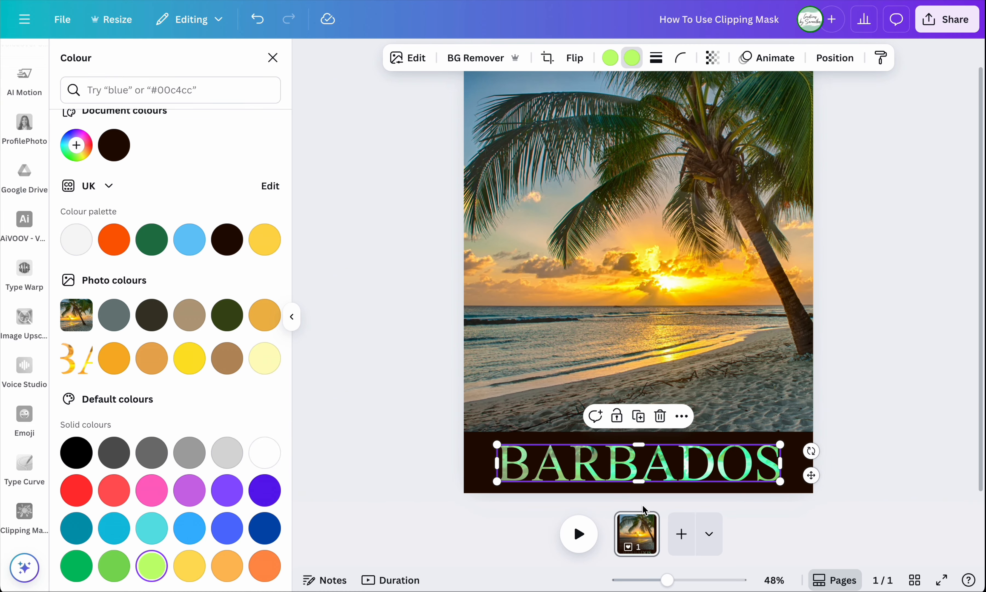
pyautogui.click(258, 20)
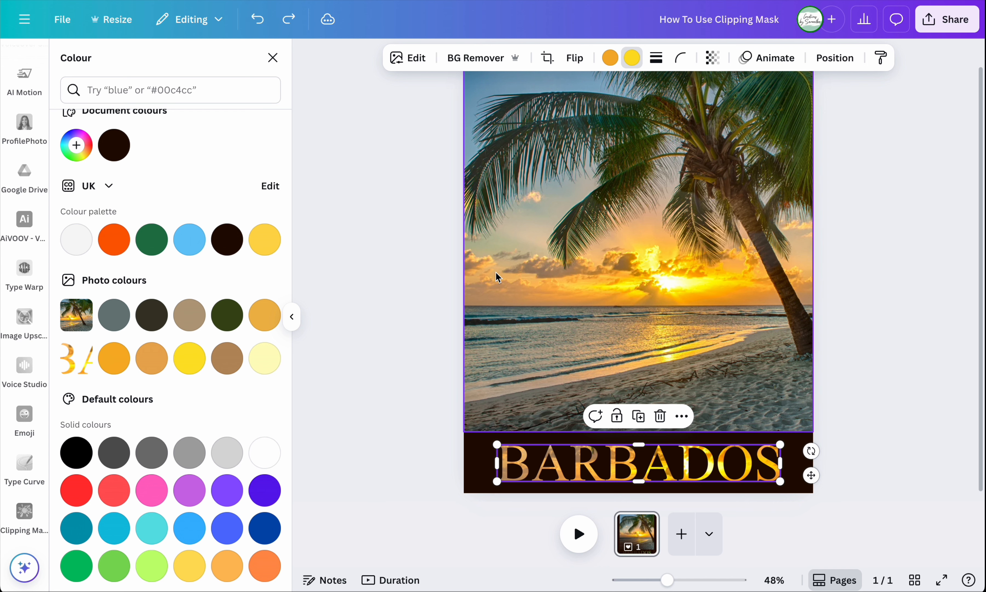
# Step: Examine the transparency setting and the photo animation options for the BARBADOS lettering
pyautogui.click(712, 58)
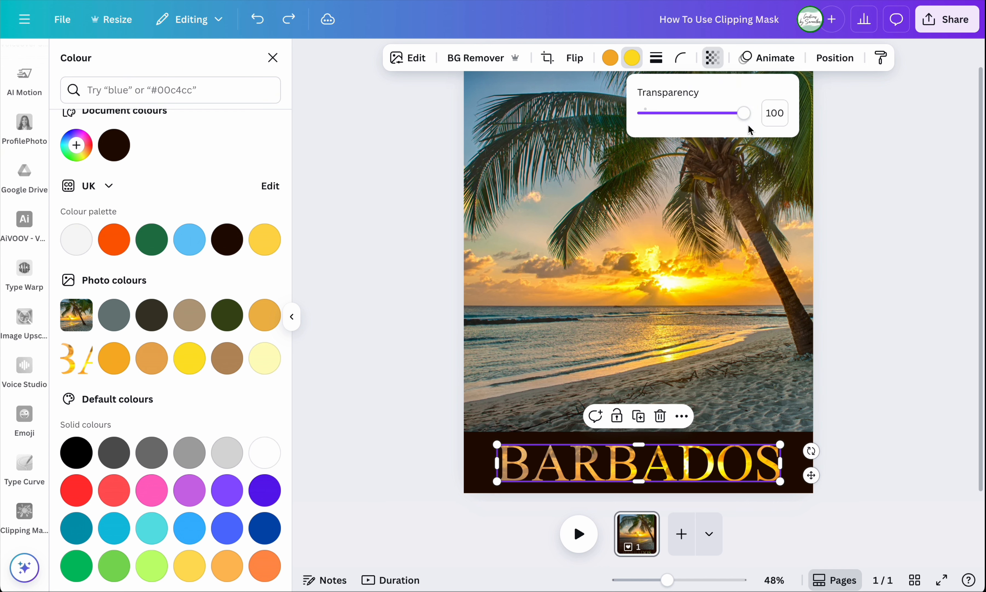
pyautogui.moveTo(744, 114)
pyautogui.mouseDown()
pyautogui.moveTo(656, 113)
pyautogui.moveTo(757, 117)
pyautogui.mouseUp()
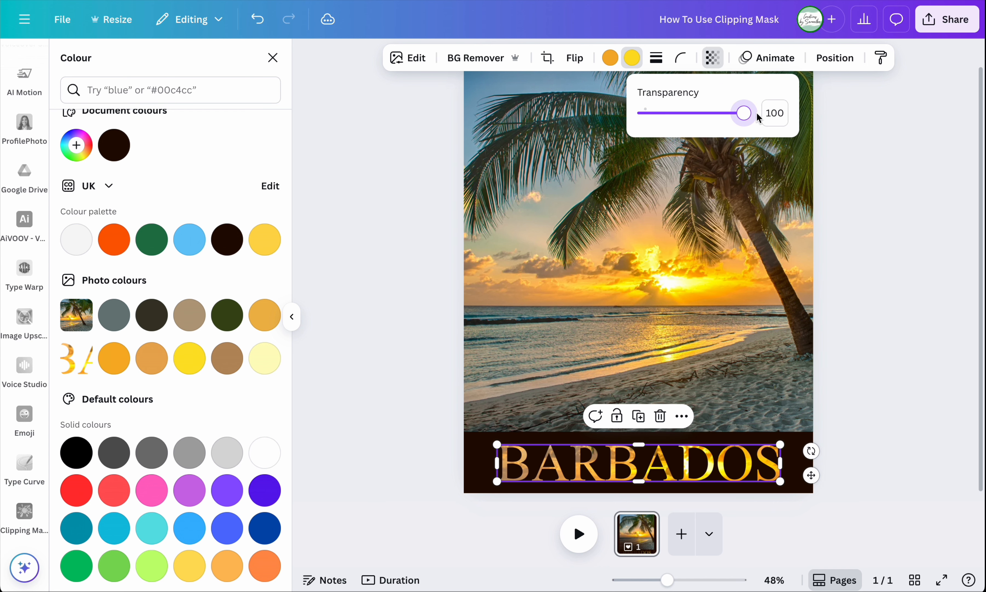
pyautogui.click(765, 60)
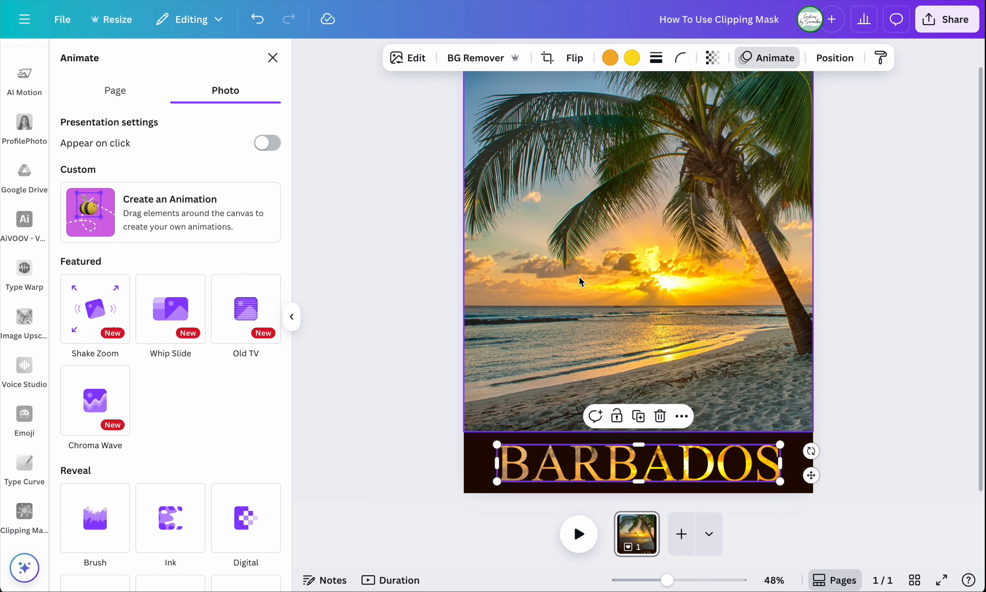
pyautogui.scroll(-5, 579, 277)
pyautogui.scroll(2, 580, 276)
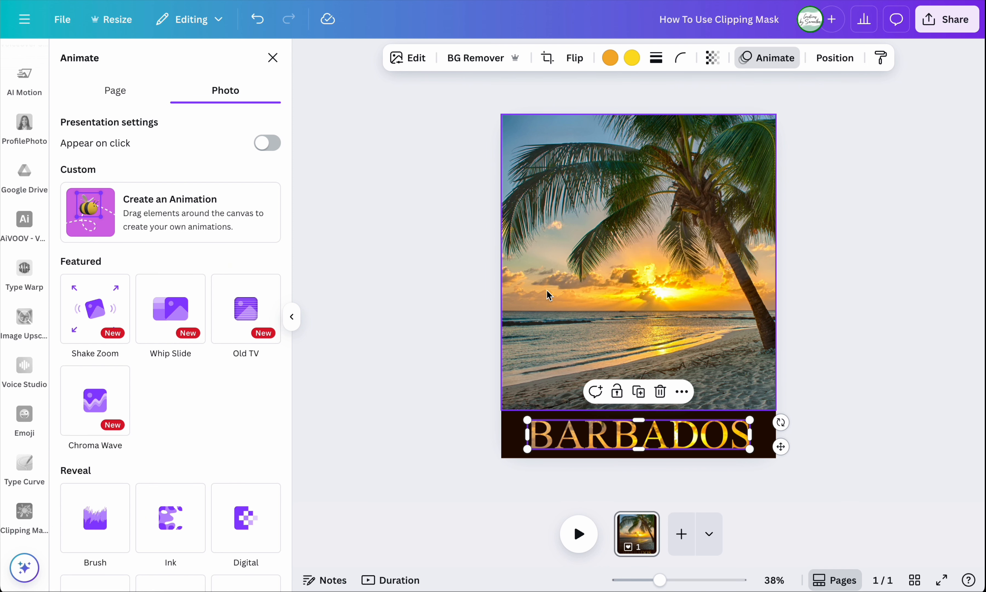
# Step: Close the animation options, deselect the BARBADOS lettering and view the finished poster
pyautogui.click(445, 410)
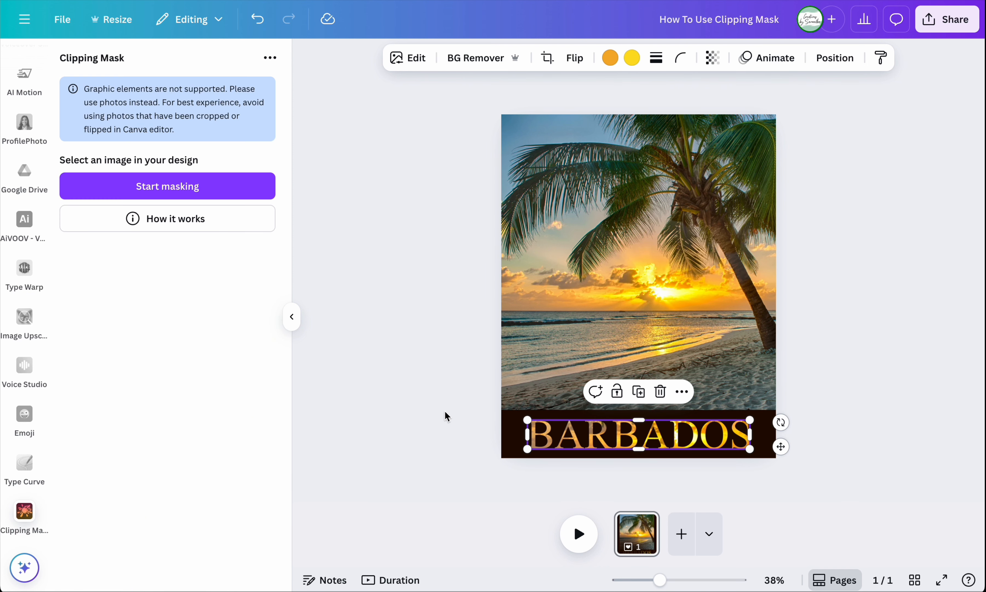
pyautogui.scroll(5, 444, 410)
pyautogui.scroll(-3, 445, 410)
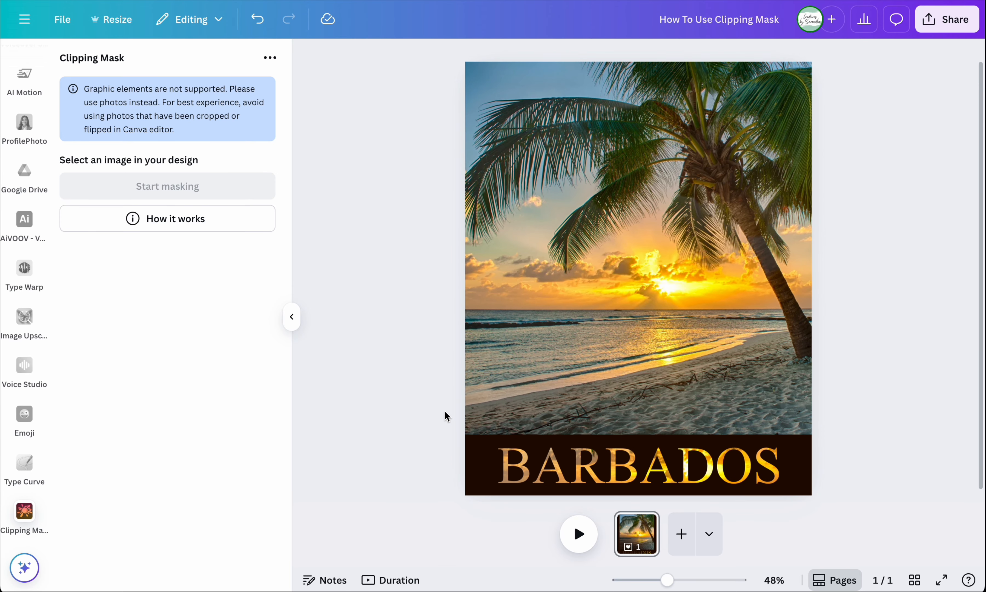